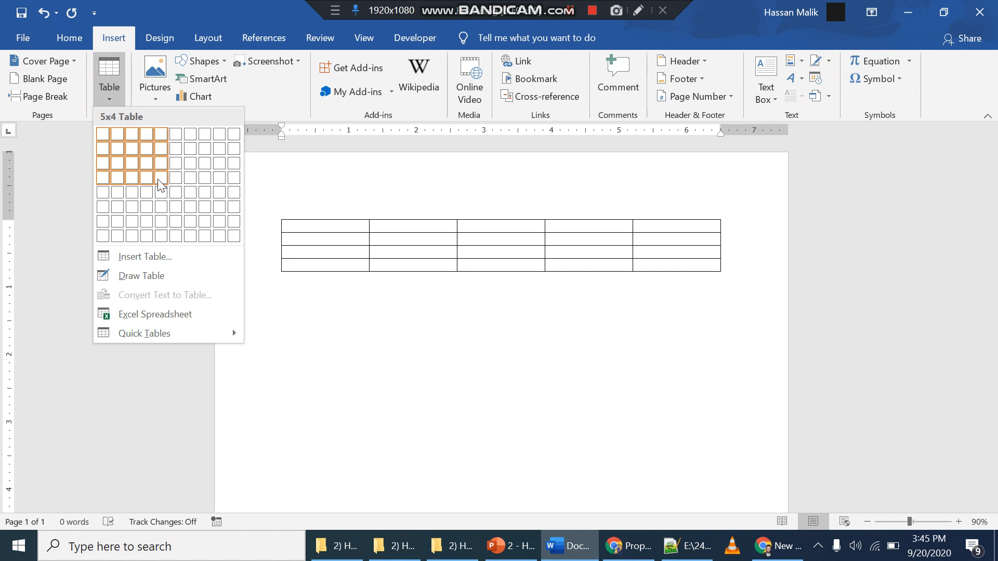
# Insert a table of five columns and four rows into the blank document
pyautogui.click(161, 185)
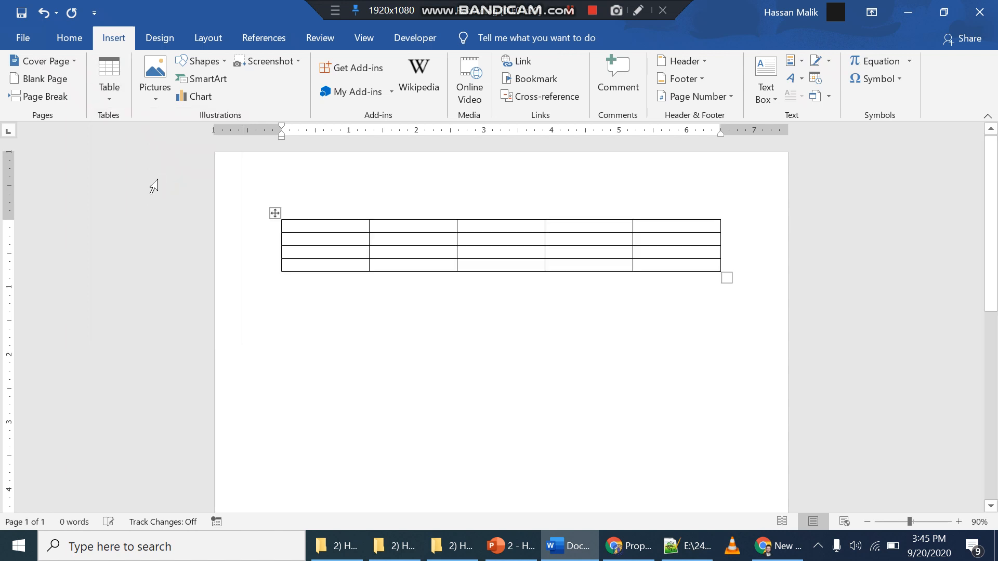
pyautogui.click(433, 347)
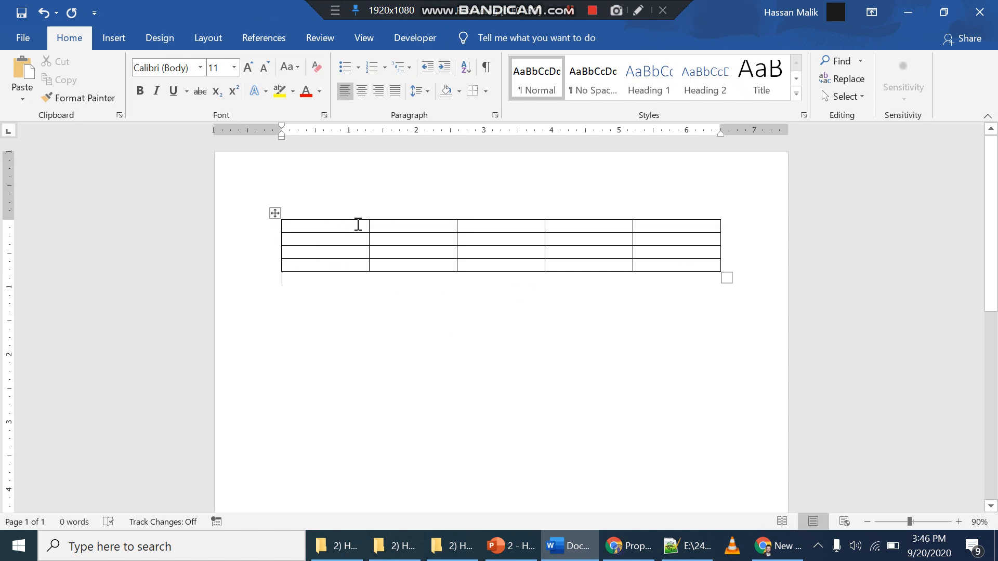
# Switch to the PowerPoint outline, highlight the first topic, "Add table", and return to the Word document
pyautogui.click(520, 547)
pyautogui.moveTo(348, 254); pyautogui.dragTo(446, 262)
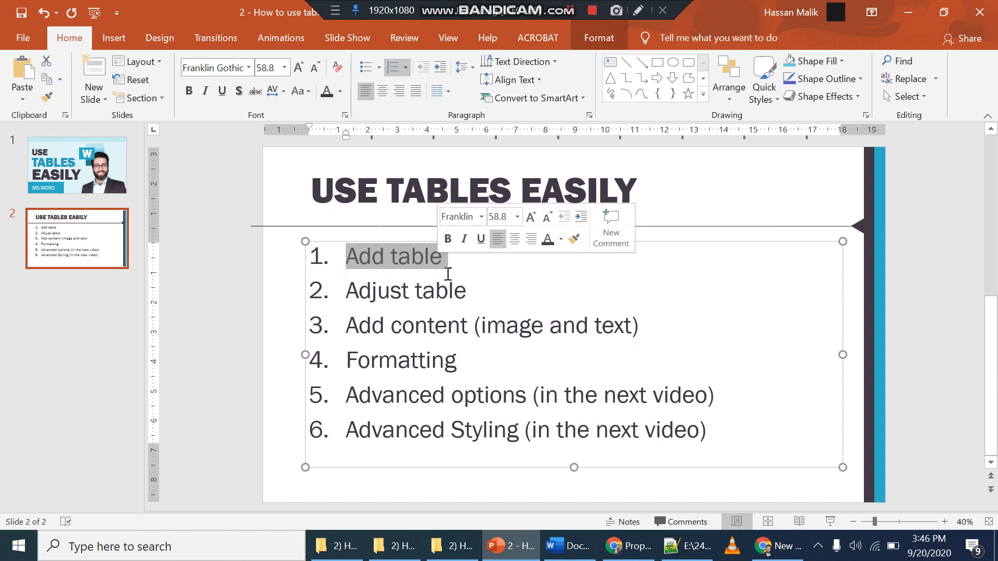
pyautogui.click(562, 542)
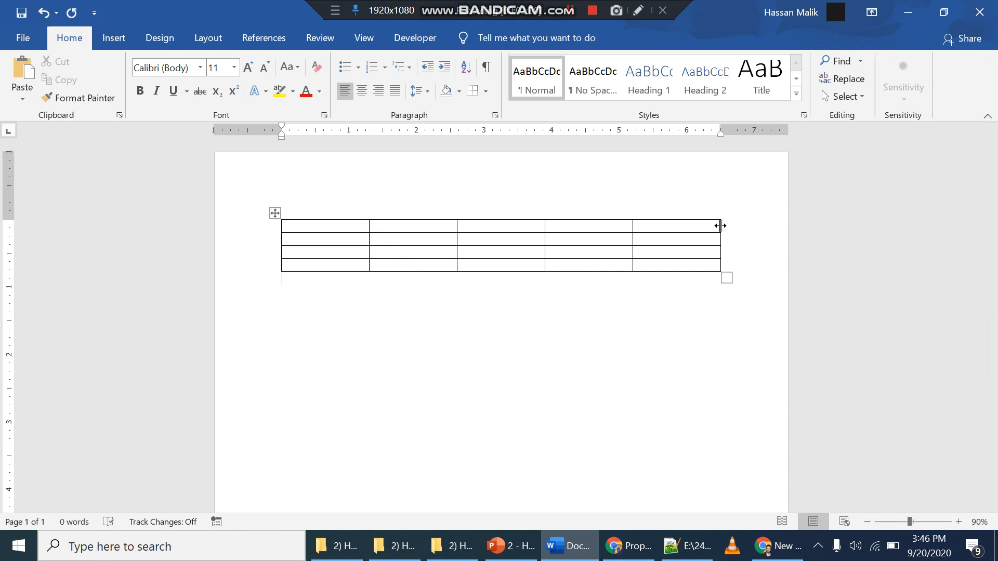
# Narrow the table's columns and make its four rows taller by moving the cell borders
pyautogui.moveTo(718, 225); pyautogui.dragTo(337, 229)
pyautogui.click(383, 356)
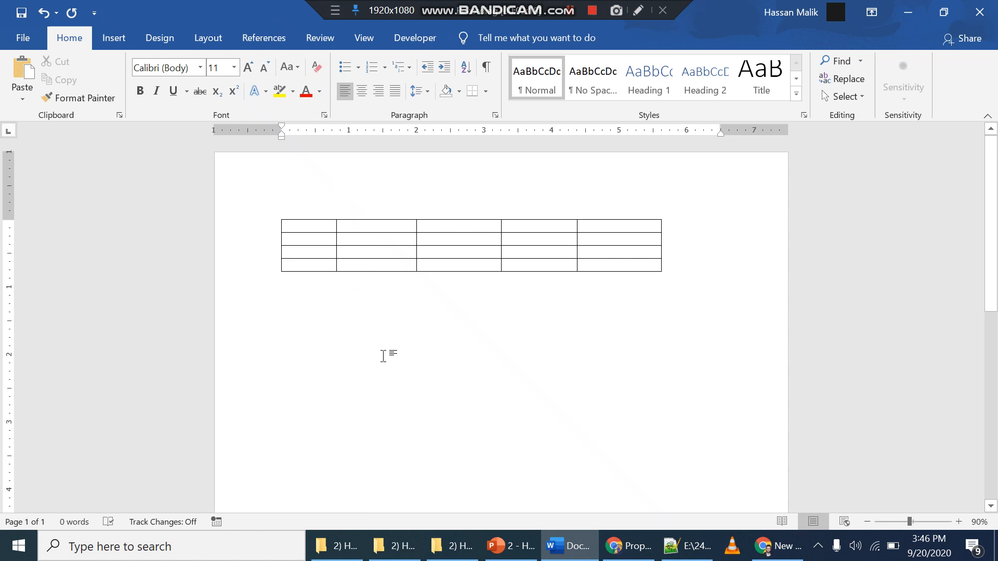
pyautogui.moveTo(324, 233); pyautogui.dragTo(323, 249)
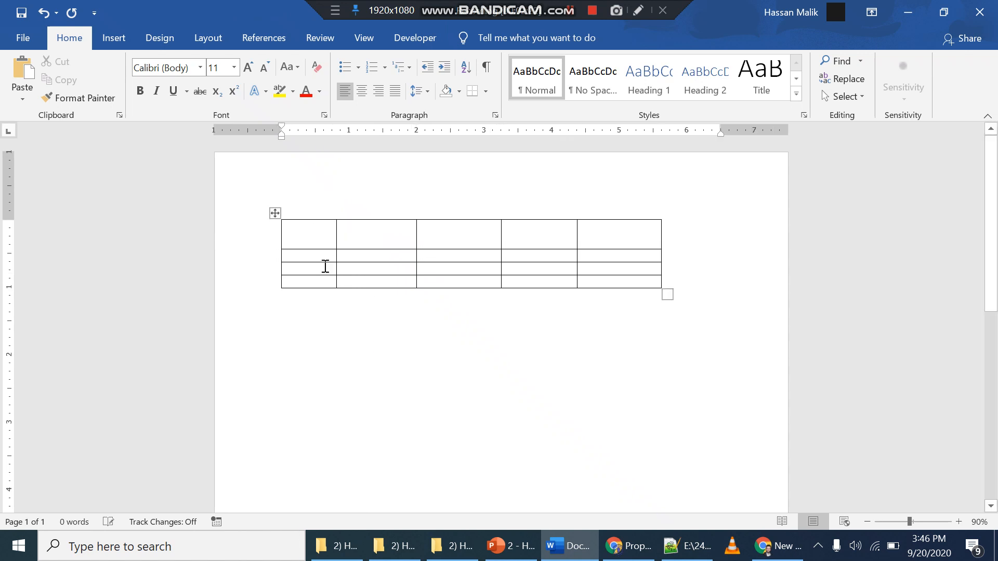
pyautogui.moveTo(323, 263); pyautogui.dragTo(322, 274)
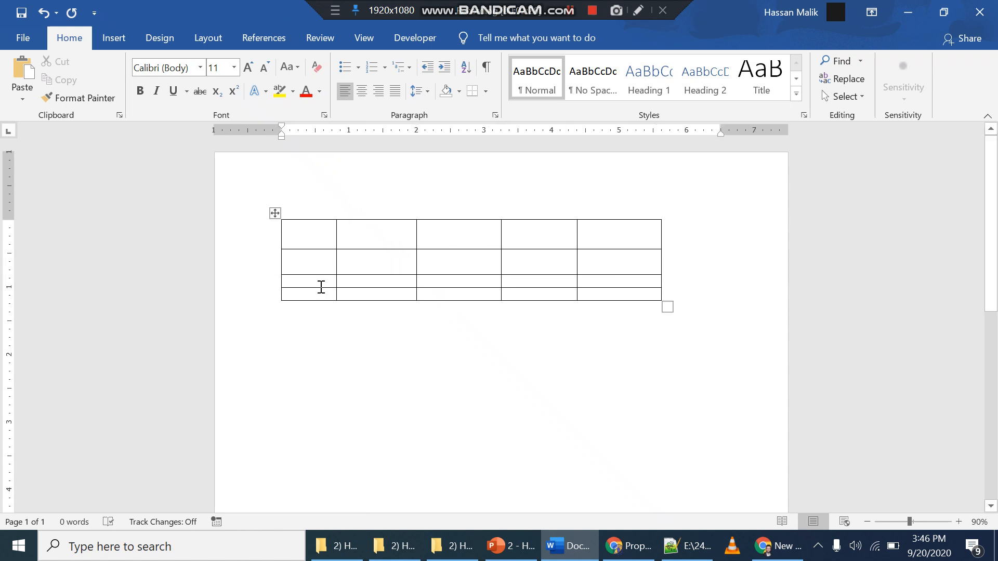
pyautogui.moveTo(320, 287); pyautogui.dragTo(336, 346)
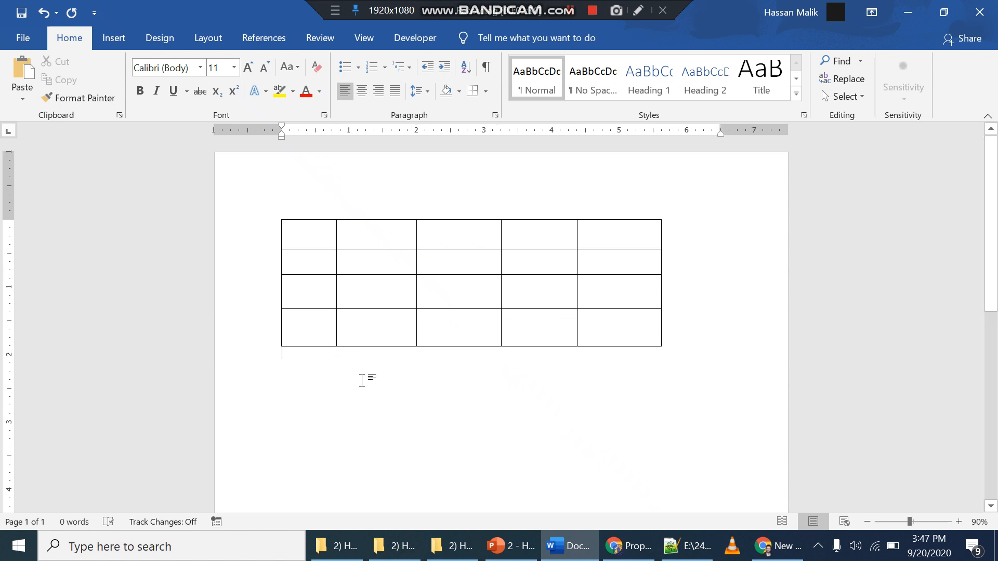
# Undo the manual column width and row height changes to the table
pyautogui.hotkey('ctrl', 'z')
pyautogui.hotkey('ctrl', 'z')
pyautogui.hotkey('ctrl', 'z')
pyautogui.hotkey('ctrl', 'z')
pyautogui.hotkey('ctrl', 'z')
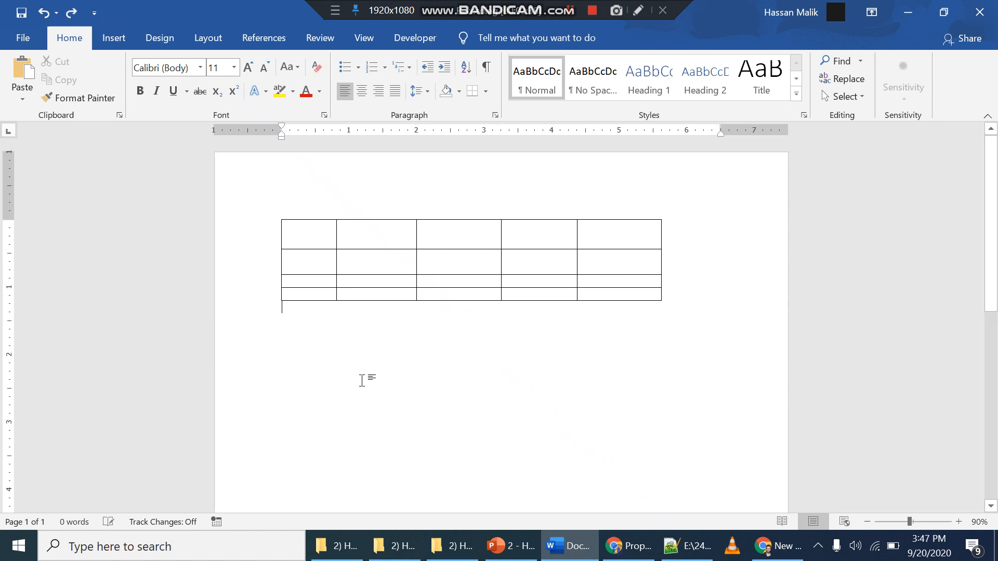
pyautogui.hotkey('ctrl', 'z')
pyautogui.hotkey('ctrl', 'z')
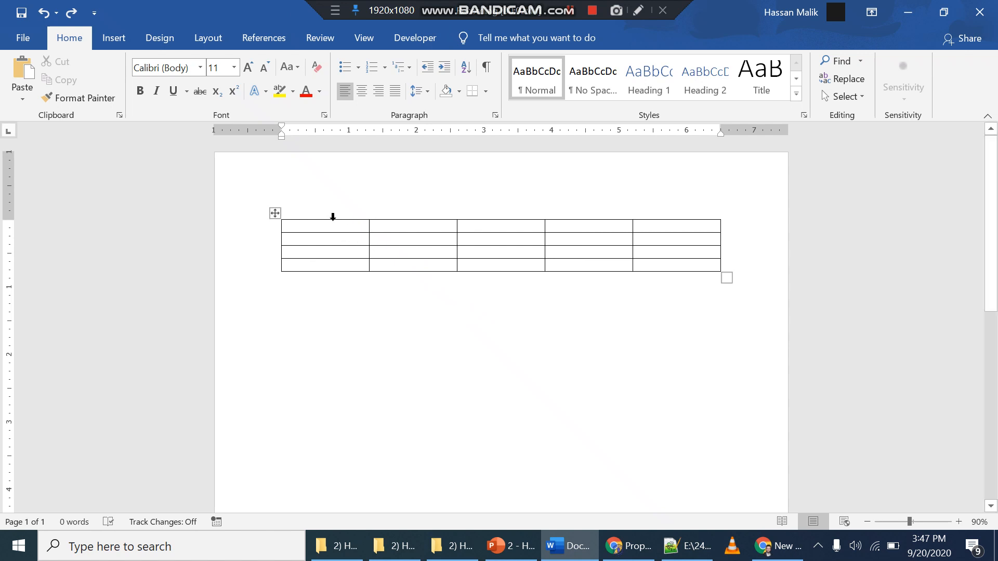
# Select all five table columns and reduce their width to 0.7"
pyautogui.moveTo(353, 219); pyautogui.dragTo(650, 234)
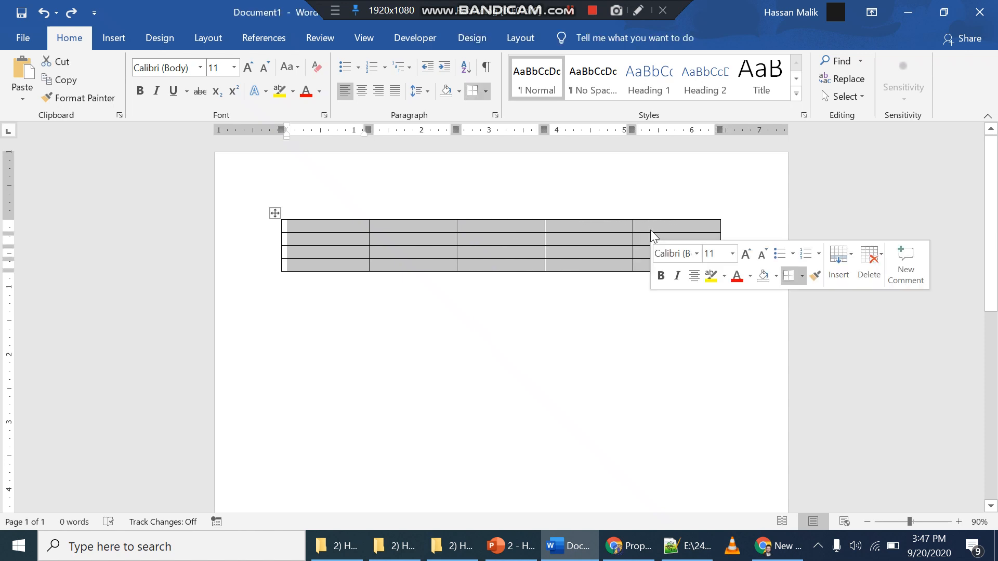
pyautogui.click(528, 38)
pyautogui.click(571, 12)
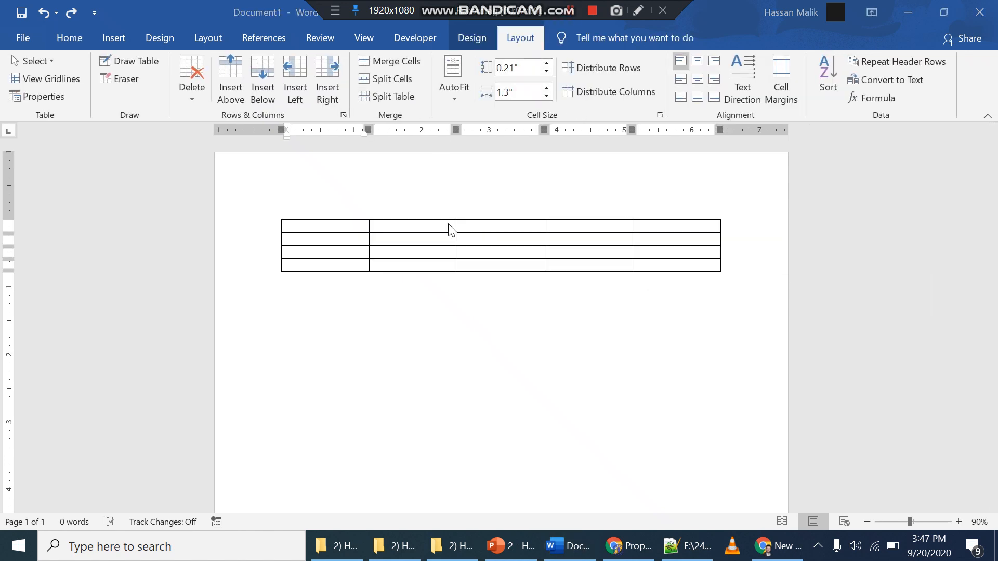
pyautogui.click(368, 229)
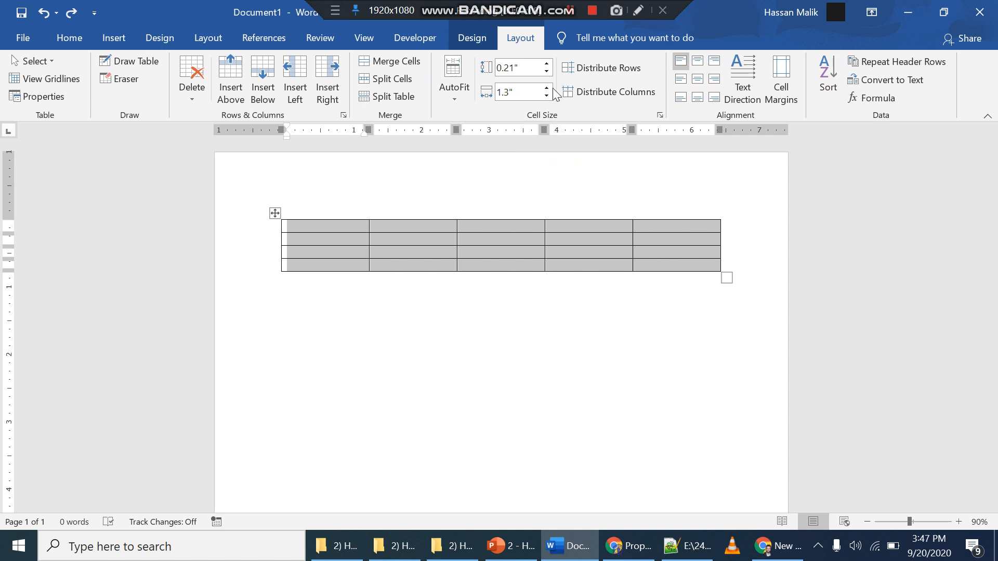
pyautogui.click(570, 14)
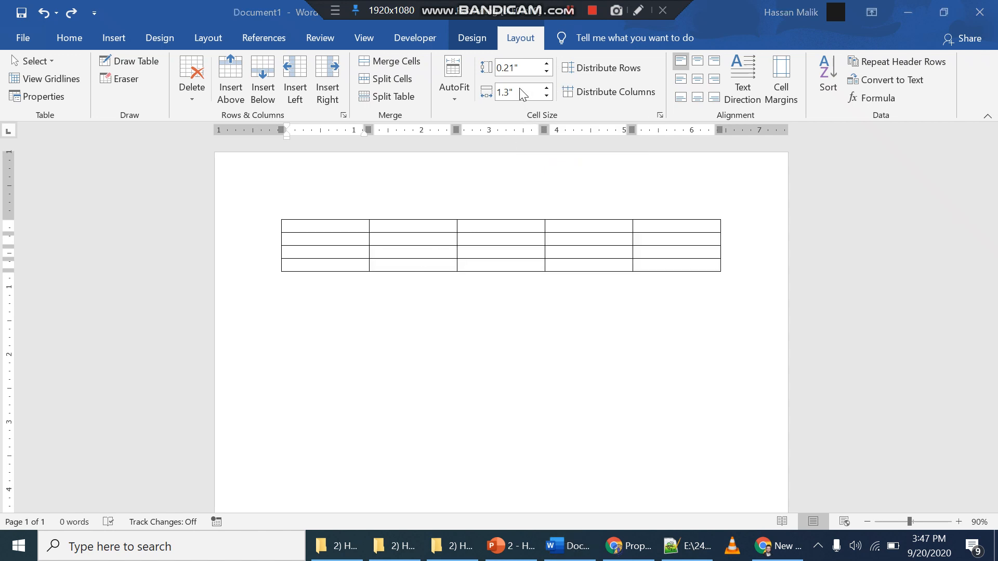
pyautogui.click(522, 89)
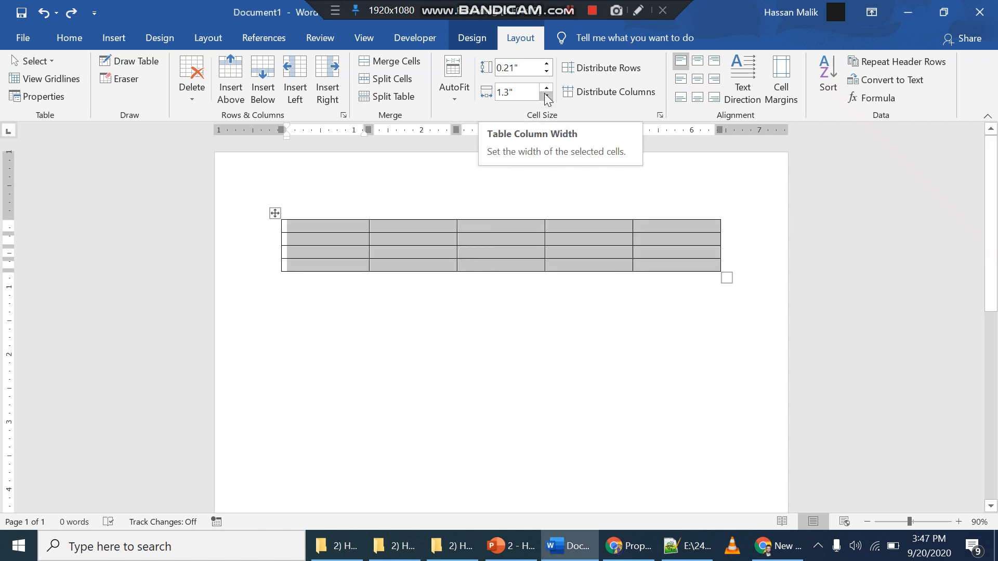
pyautogui.click(546, 96)
pyautogui.click(546, 96)
pyautogui.click(545, 96)
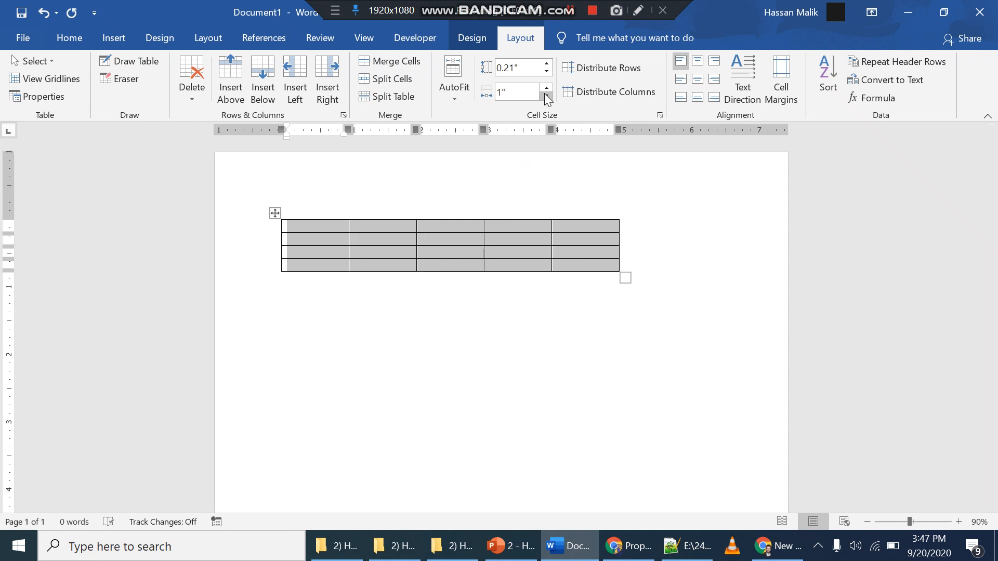
pyautogui.click(545, 96)
pyautogui.click(546, 96)
pyautogui.click(546, 95)
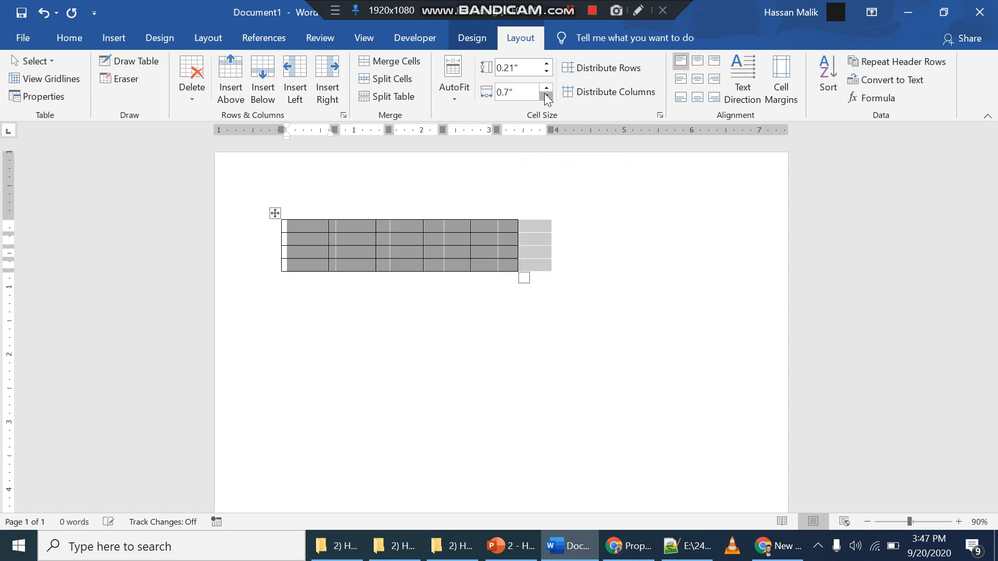
# Raise the width of all selected table columns to 1.3"
pyautogui.click(545, 88)
pyautogui.click(545, 88)
pyautogui.click(545, 88)
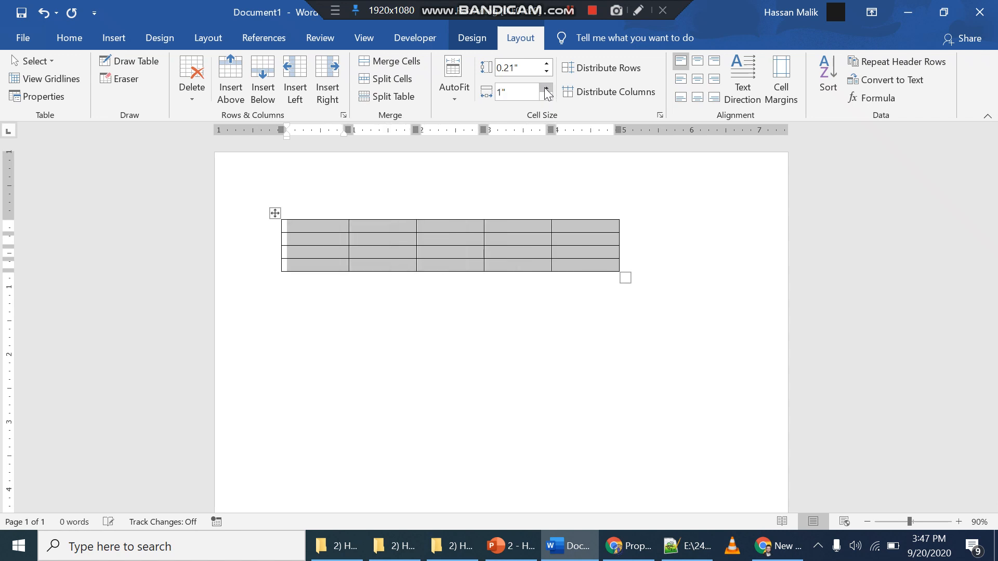
pyautogui.click(545, 88)
pyautogui.click(544, 87)
pyautogui.click(544, 88)
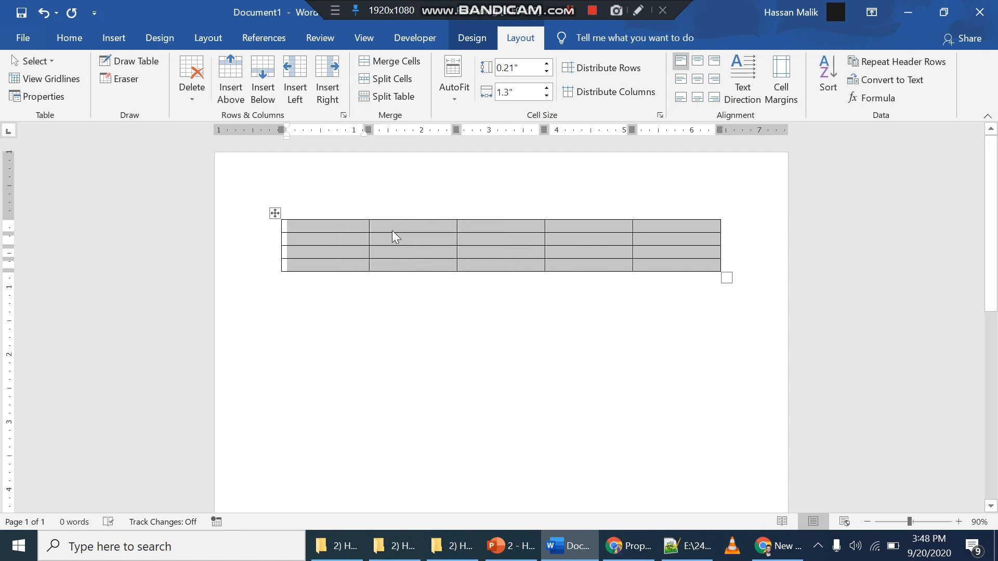
# Select only the table's first cell, widen it stepwise, and reduce its width to 1.3" again
pyautogui.click(343, 225)
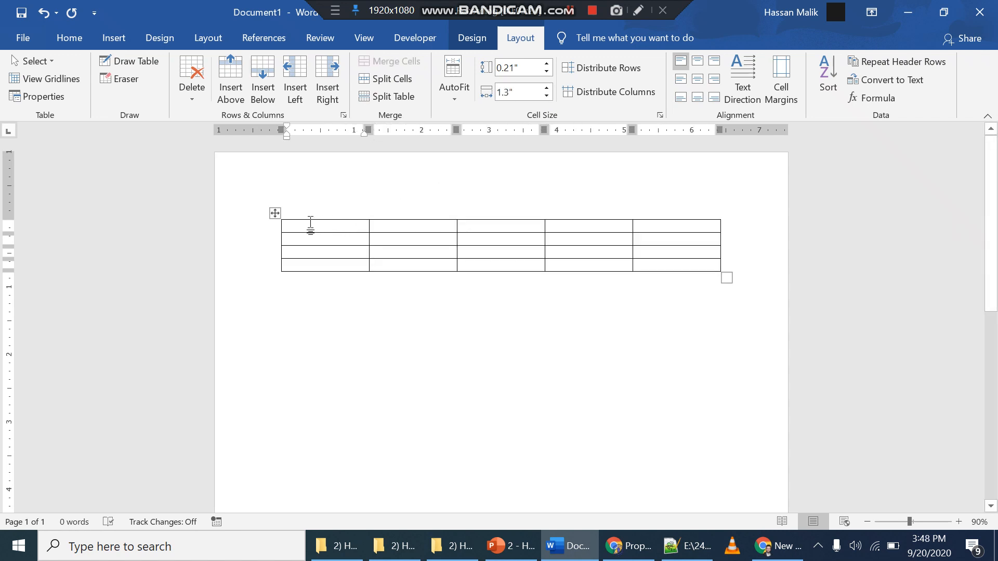
pyautogui.click(282, 229)
pyautogui.click(545, 87)
pyautogui.click(546, 88)
pyautogui.click(547, 88)
pyautogui.click(547, 88)
pyautogui.click(547, 87)
pyautogui.click(546, 97)
pyautogui.click(546, 96)
pyautogui.click(546, 97)
pyautogui.click(546, 97)
pyautogui.click(547, 96)
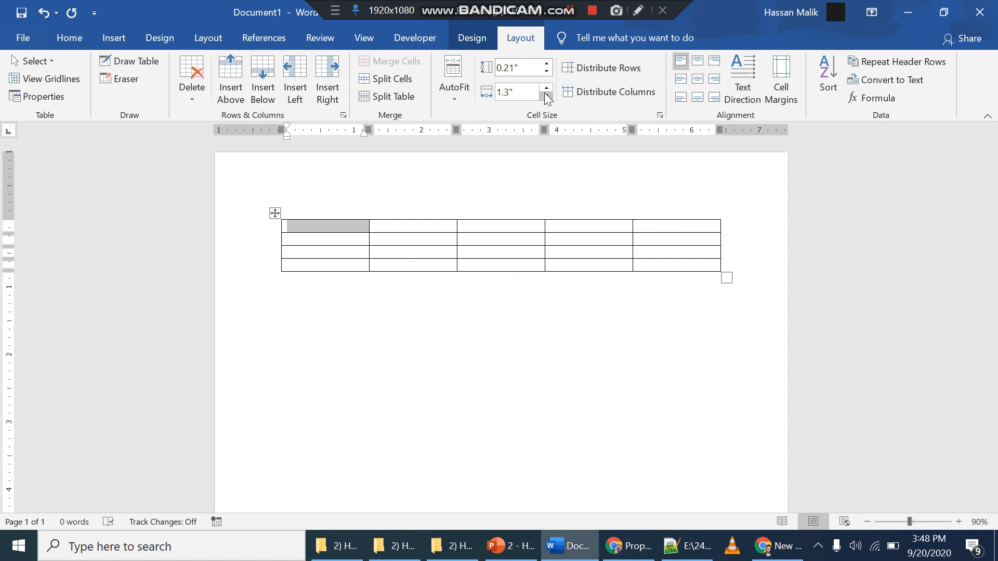
# Undo the last table change, and select and deselect the top-left cell
pyautogui.click(389, 250)
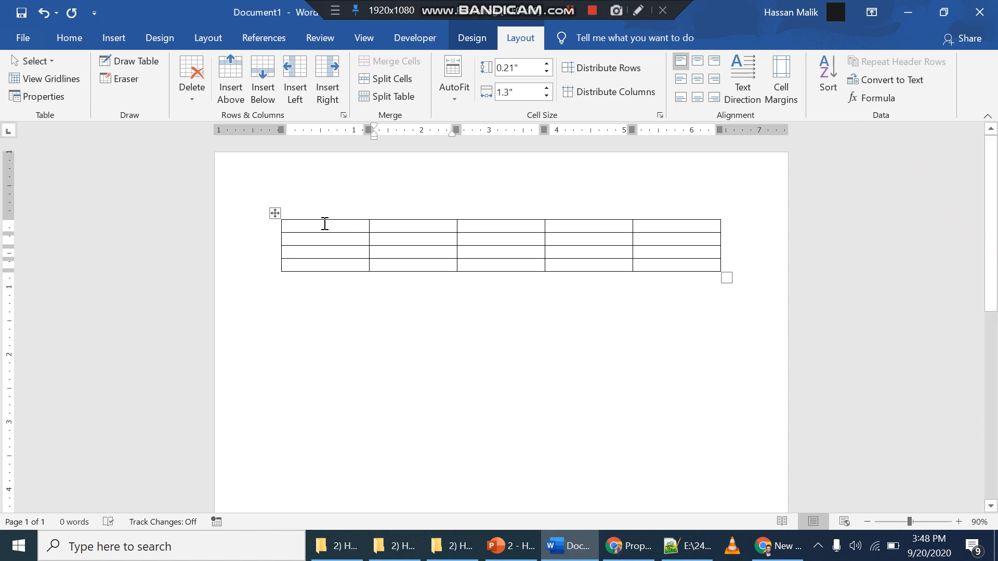
pyautogui.doubleClick(355, 225)
pyautogui.hotkey('ctrl', 'z')
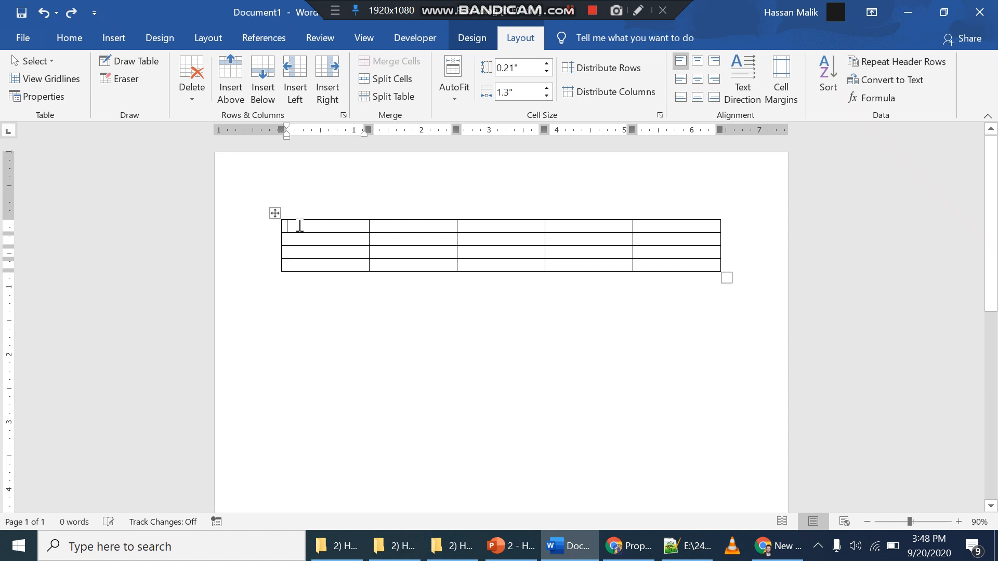
pyautogui.click(282, 228)
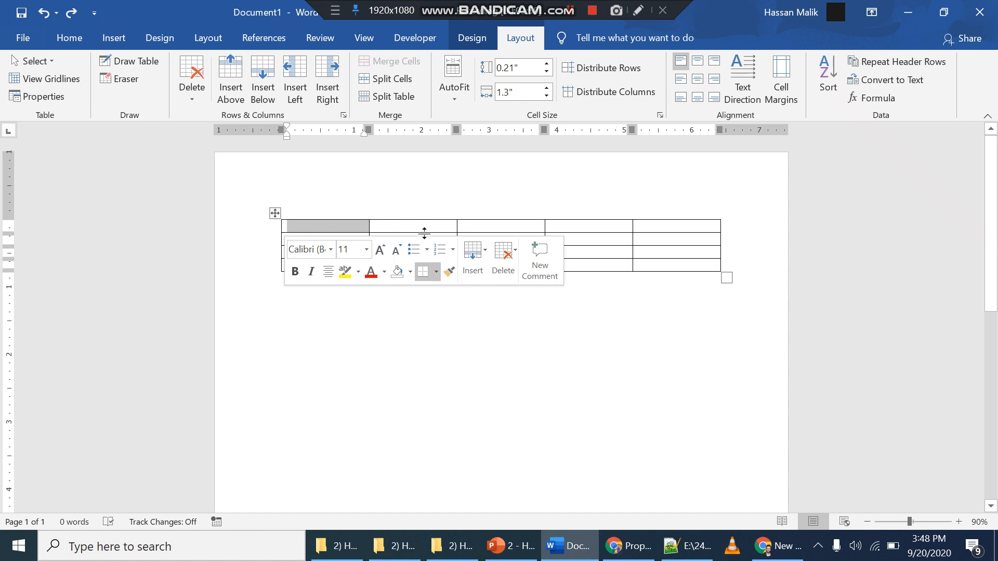
pyautogui.click(307, 227)
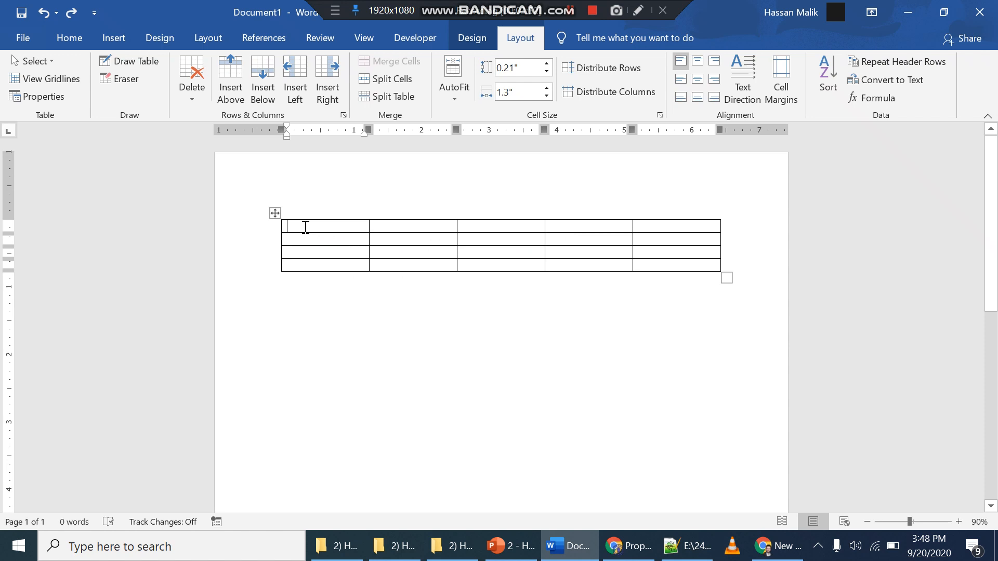
# Widen the table's first column to about 1.43" by moving its right border
pyautogui.moveTo(369, 227)
pyautogui.mouseDown()
pyautogui.moveTo(419, 227)
pyautogui.moveTo(379, 227)
pyautogui.mouseUp()
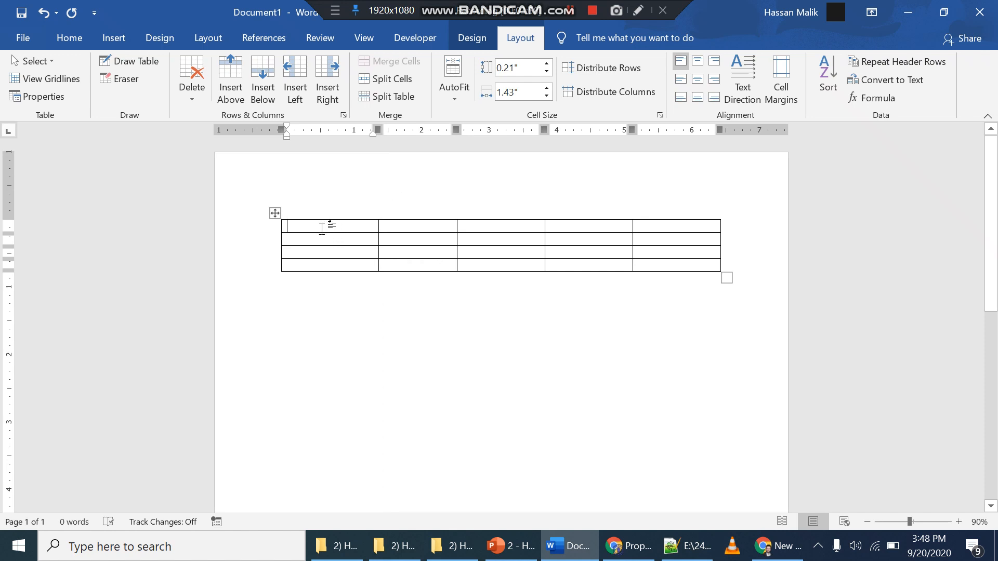
pyautogui.doubleClick(285, 226)
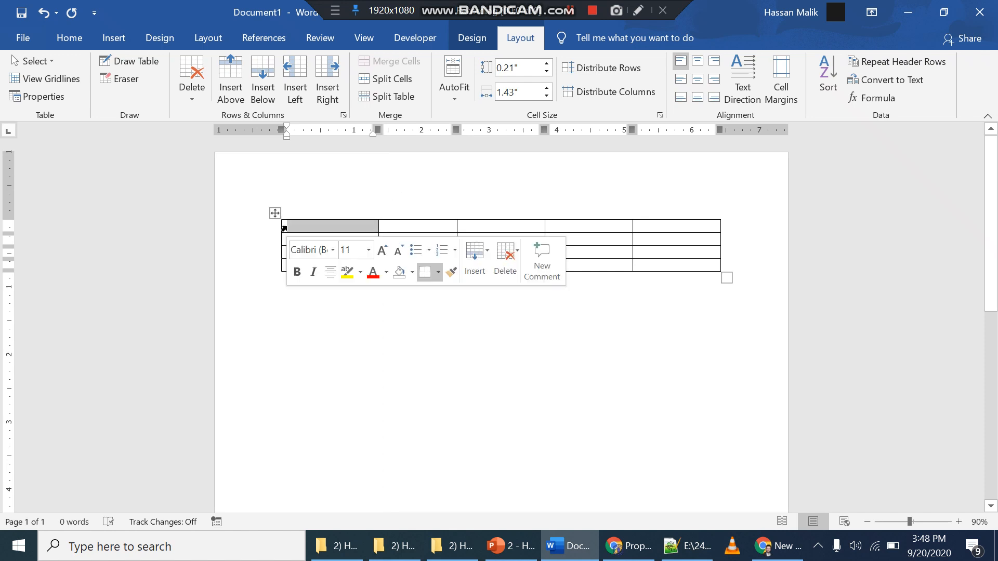
pyautogui.click(294, 227)
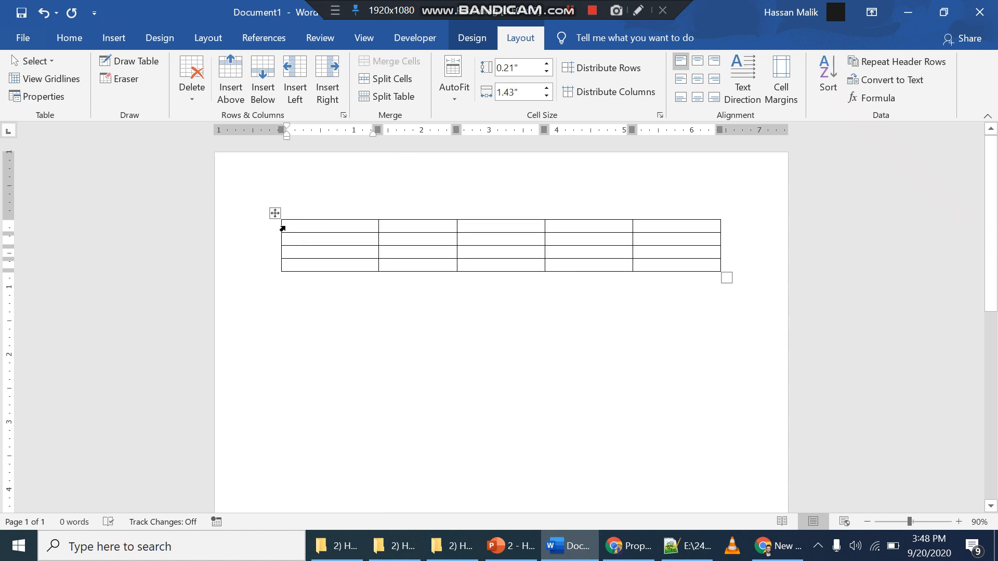
# Set only the top-left cell's width to 1.8", and move its right border back in line with the column below
pyautogui.click(283, 227)
pyautogui.click(548, 89)
pyautogui.click(547, 88)
pyautogui.click(547, 89)
pyautogui.click(547, 89)
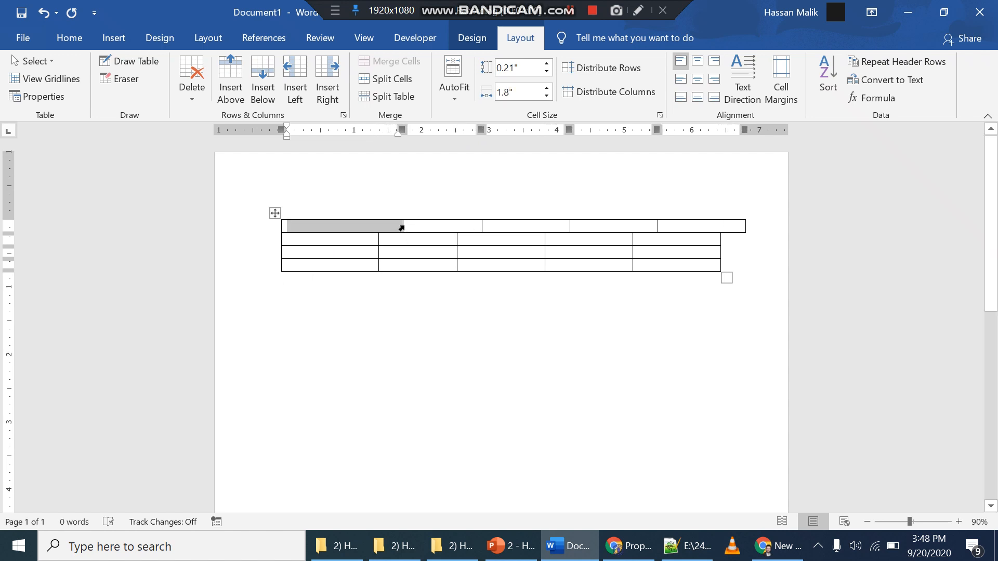
pyautogui.moveTo(403, 226); pyautogui.dragTo(378, 230)
pyautogui.click(422, 345)
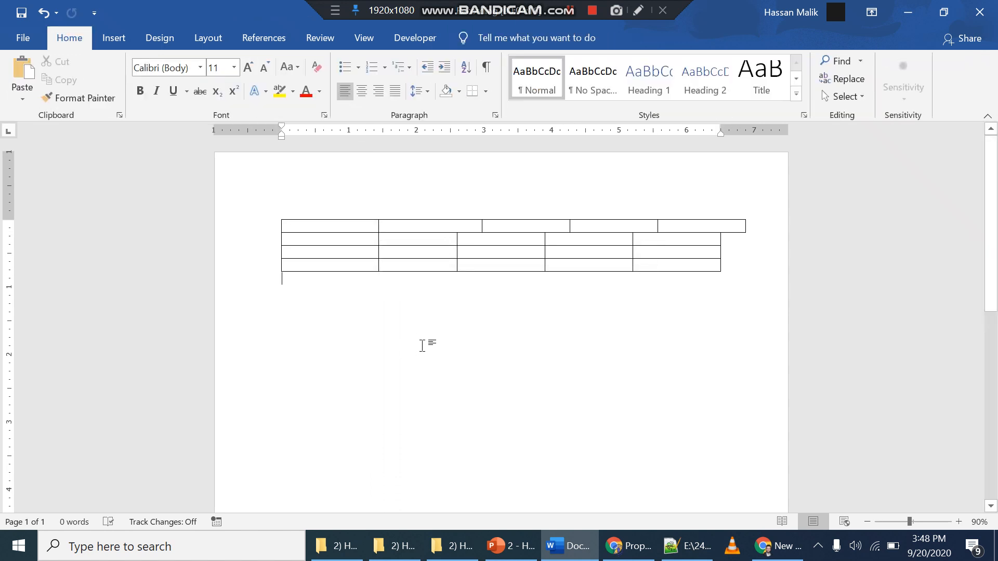
# Undo the separate width and border changes made to the top-left cell
pyautogui.hotkey('ctrl', 'z')
pyautogui.hotkey('ctrl', 'z')
pyautogui.hotkey('ctrl', 'z')
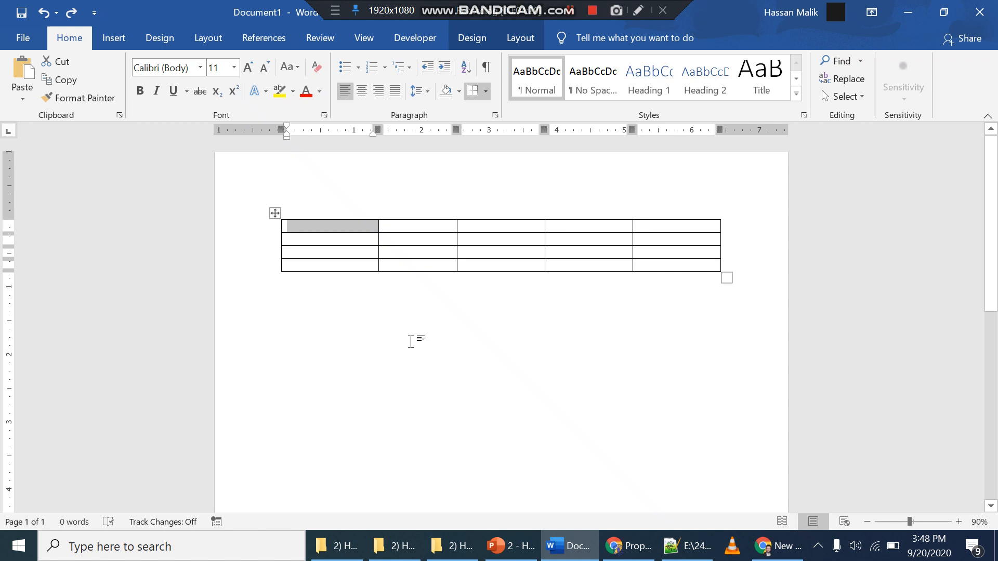
# Switch to PowerPoint to review the outline of table topics, and return to Word with the Insert commands shown
pyautogui.click(510, 546)
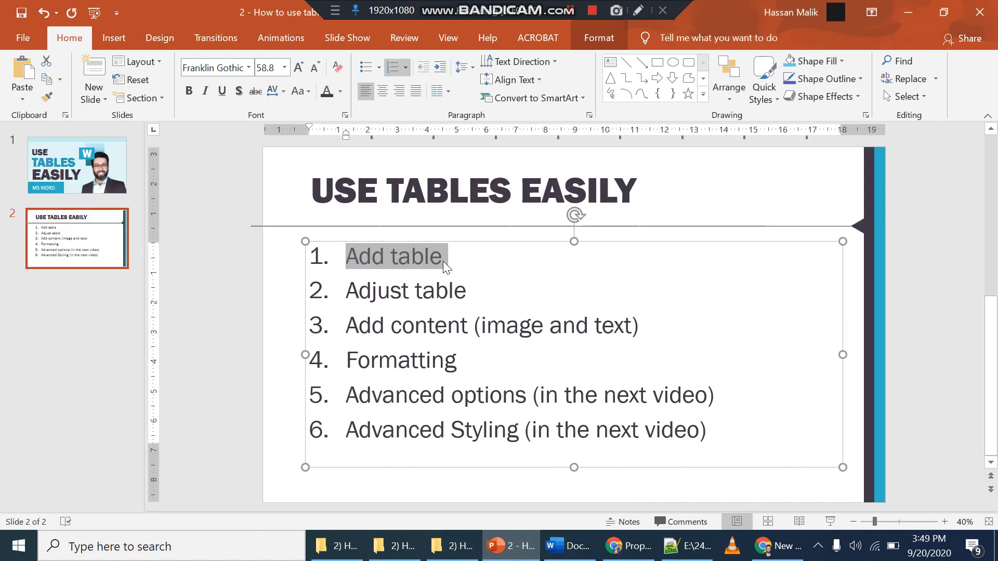
pyautogui.click(348, 256)
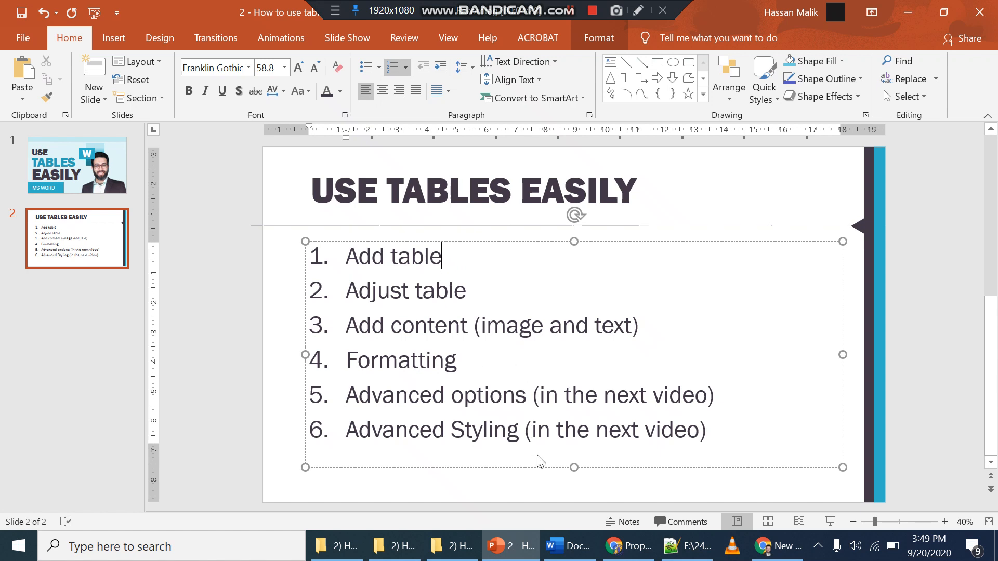
pyautogui.click(567, 545)
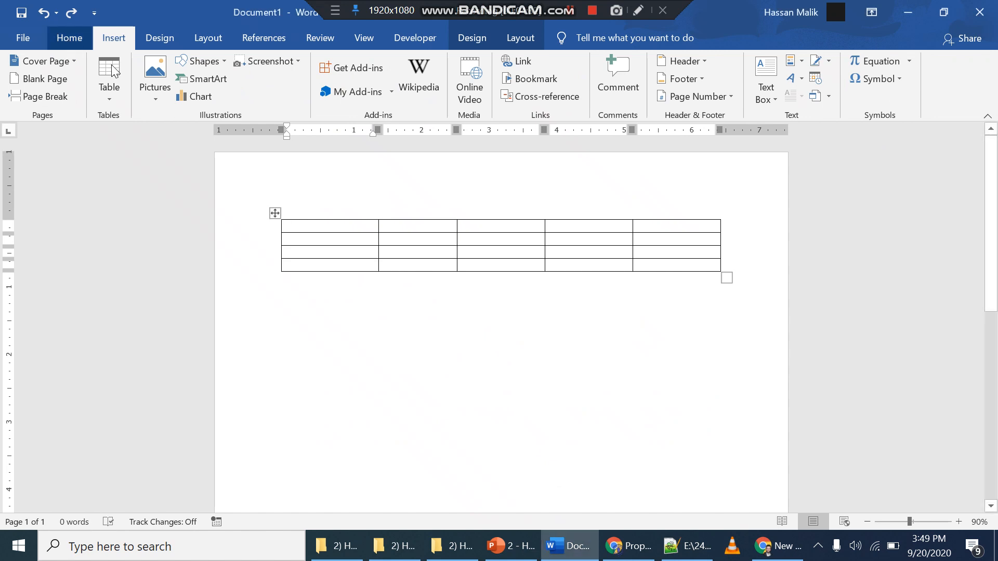
pyautogui.click(73, 48)
pyautogui.click(111, 42)
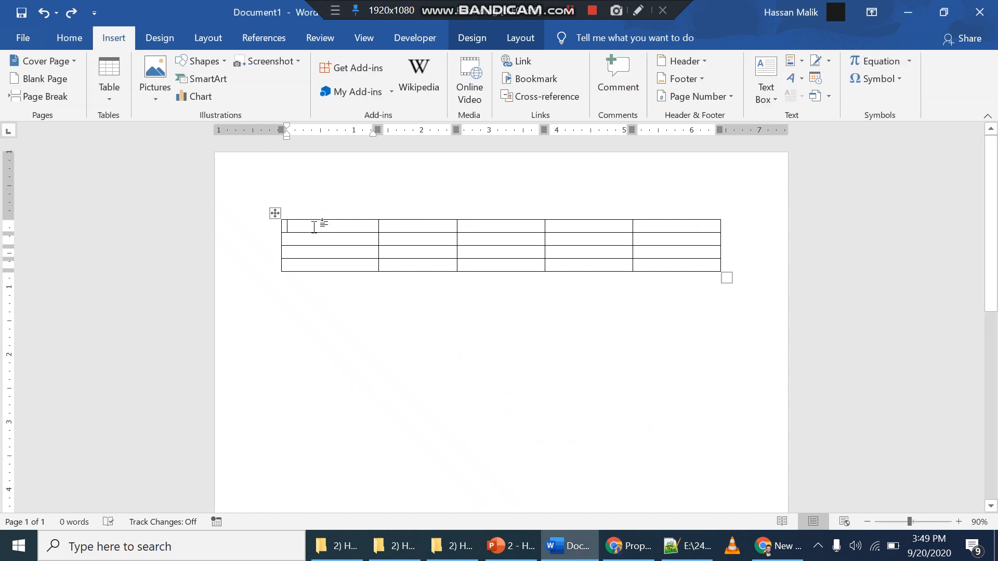
# Try out placeholder text in the table's top-left cell and remove it again
pyautogui.write('dwfhdjfhsaodsf')
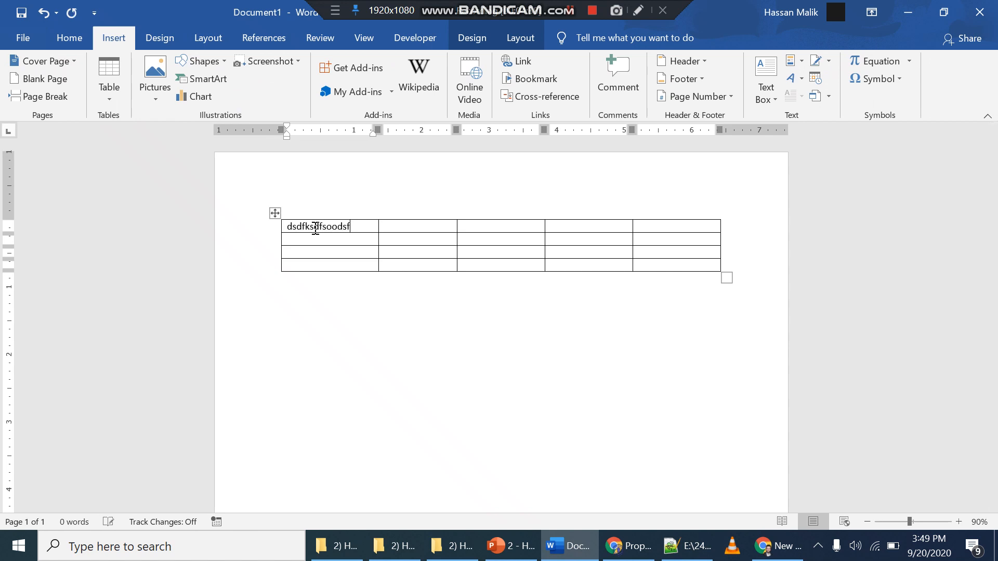
pyautogui.hotkey('ctrl', 'z')
pyautogui.hotkey('ctrl', 'z')
pyautogui.hotkey('ctrl', 'y')
pyautogui.hotkey('ctrl', 'y')
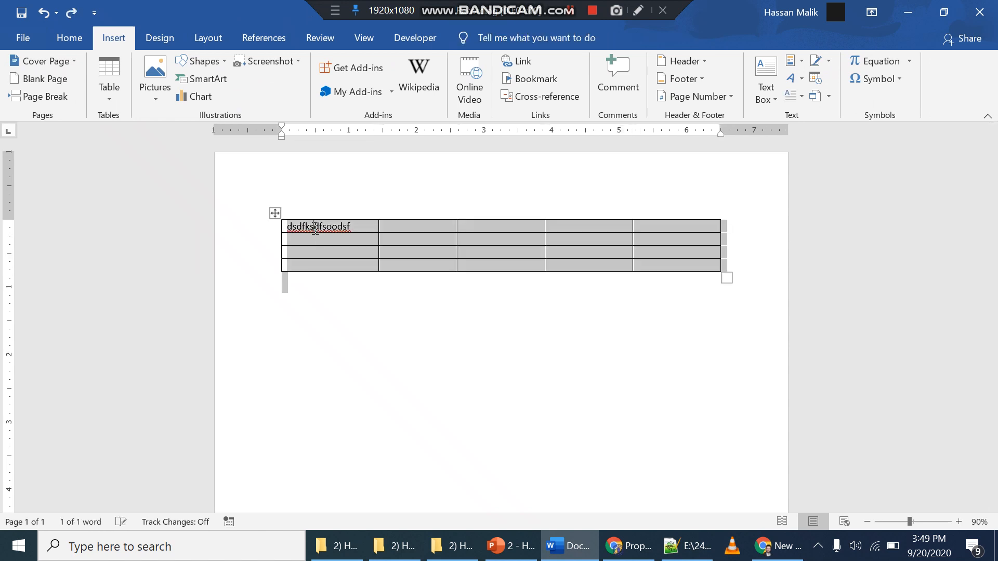
pyautogui.press('BackSpace')
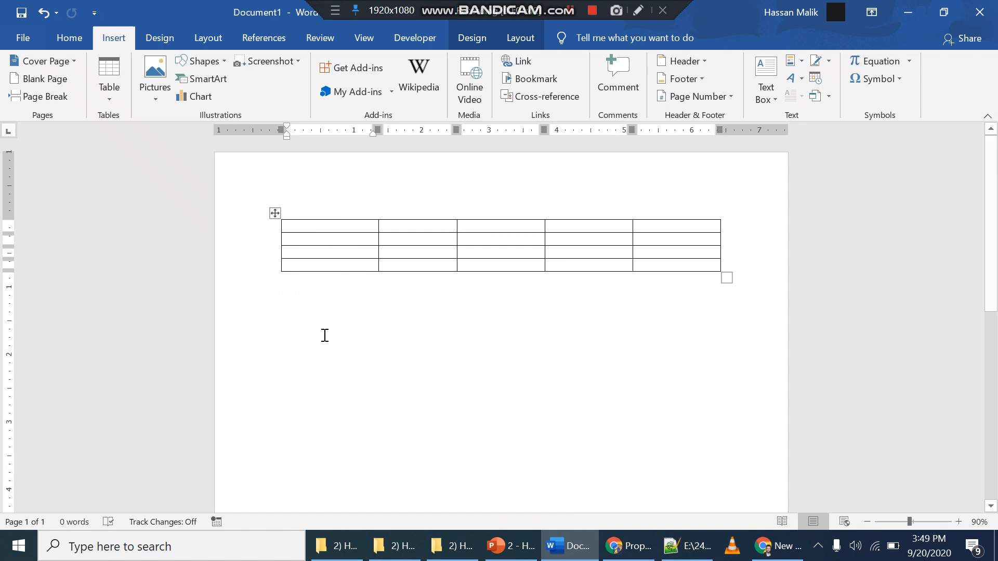
# Search the online pictures for "cityscape" to find an image for the table's top-left cell
pyautogui.click(146, 103)
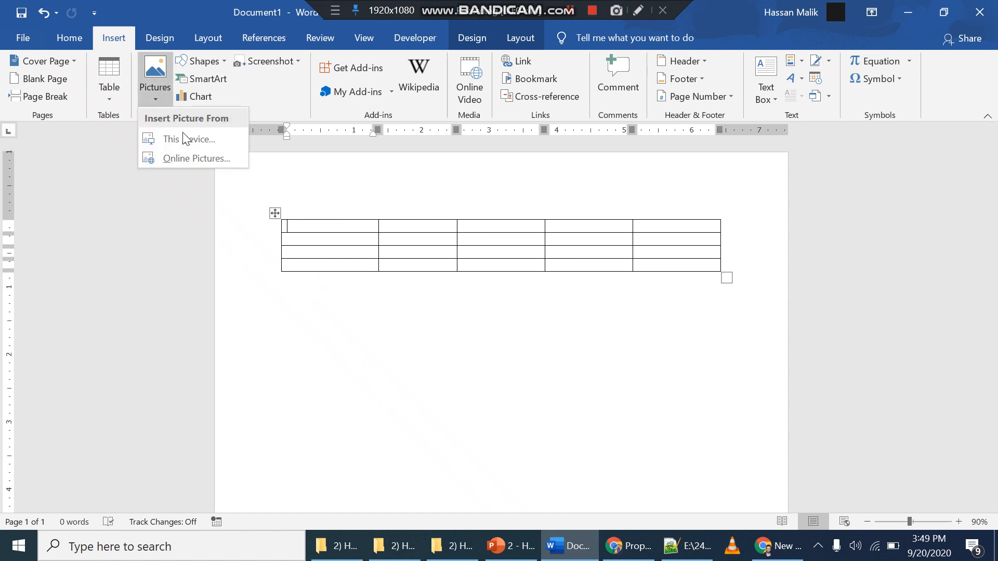
pyautogui.click(201, 161)
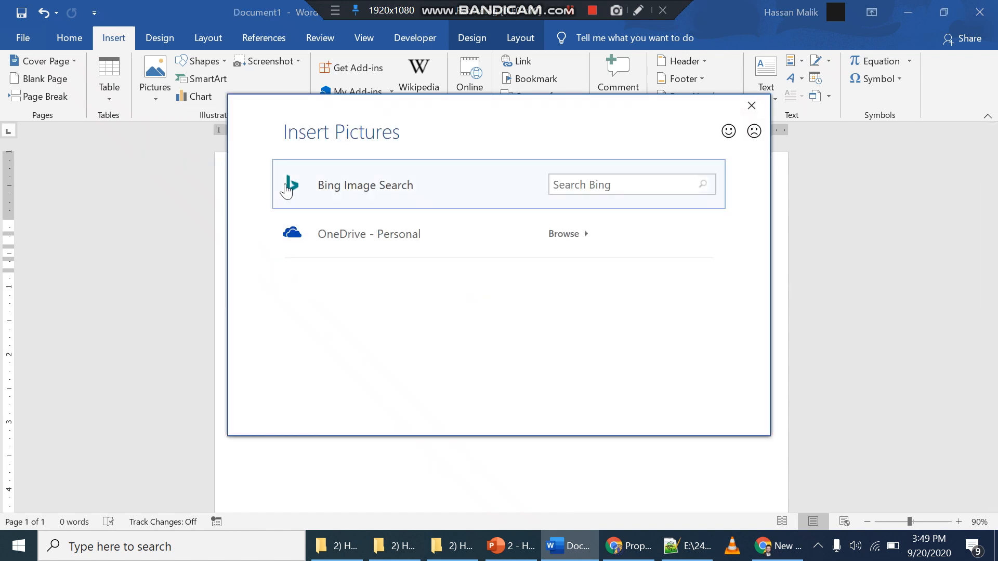
pyautogui.click(561, 184)
pyautogui.write('cityscape')
pyautogui.press('Return')
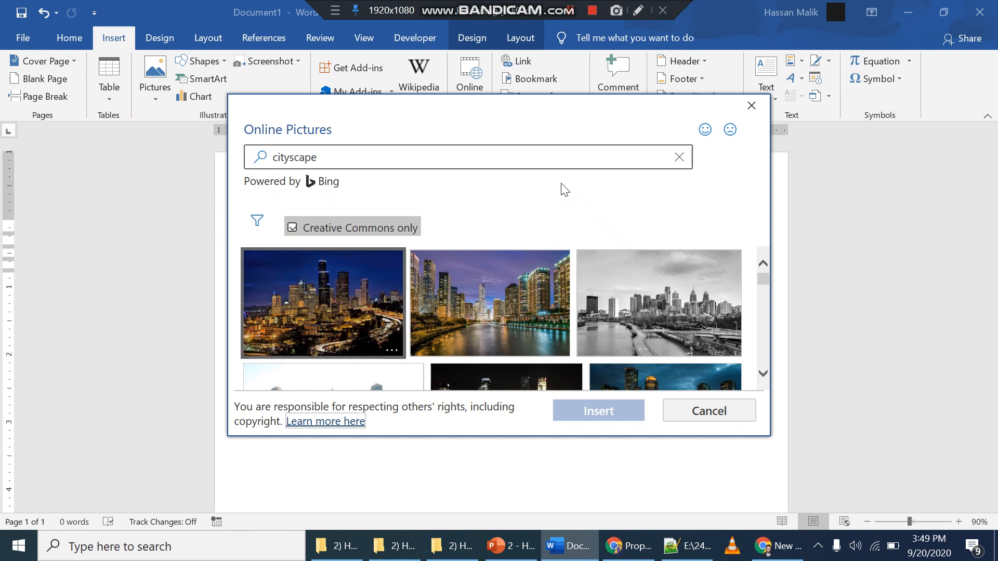
# Insert only the picture of the river between skyscrapers under a purple sky into the top-left cell
pyautogui.click(366, 300)
pyautogui.click(536, 308)
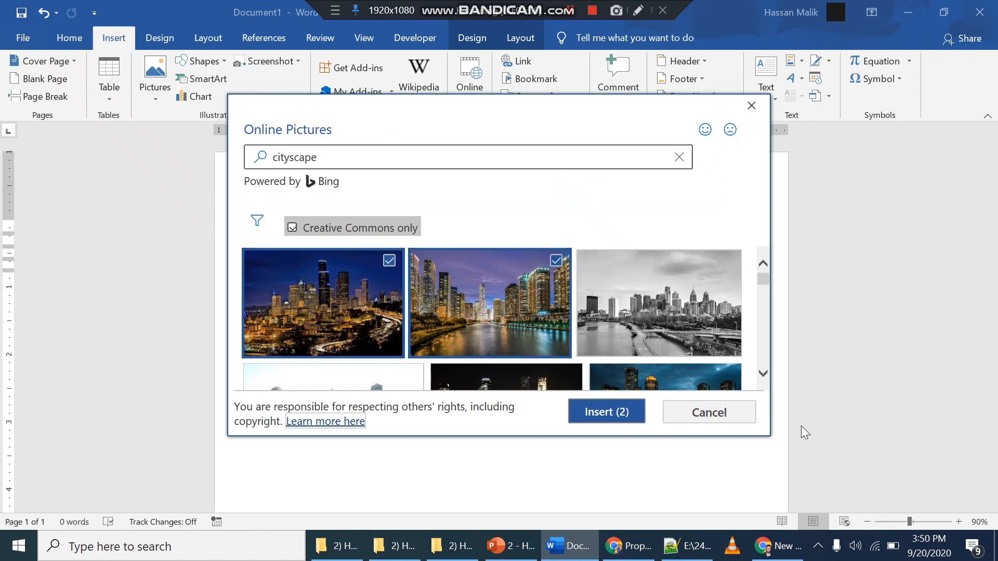
pyautogui.click(389, 260)
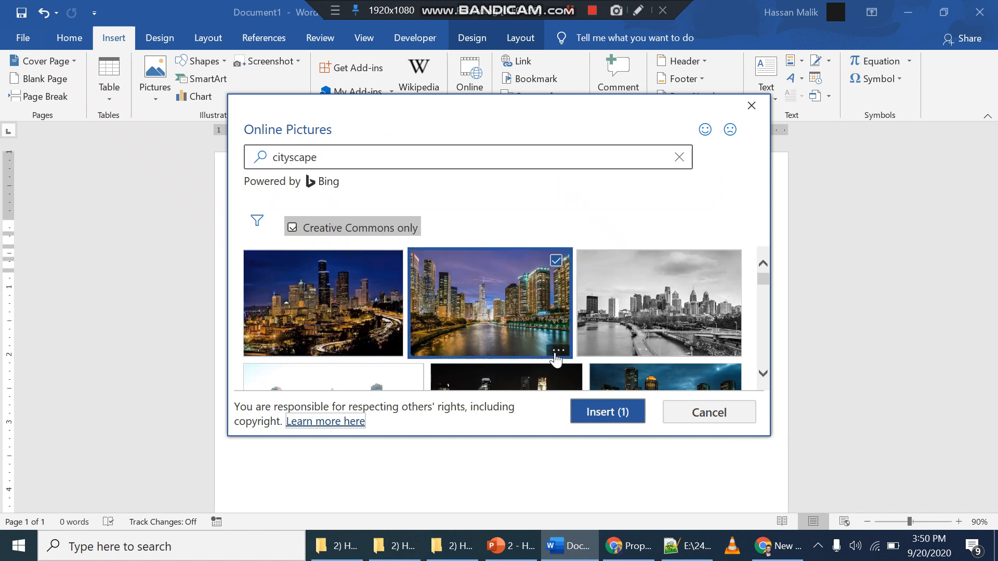
pyautogui.click(597, 416)
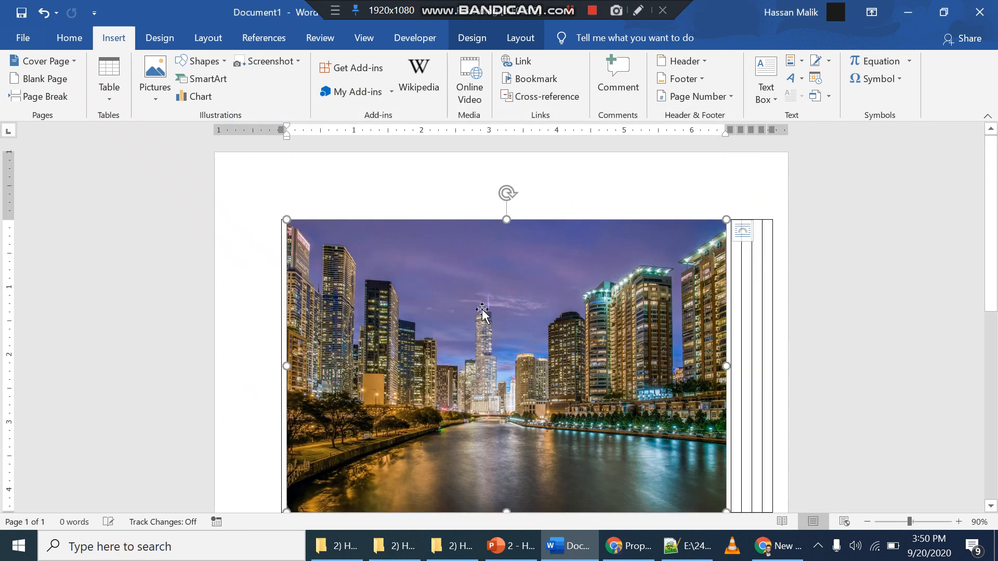
# Scale the city picture down proportionally to about 1.14" high by 1.71" wide so the table fits the page
pyautogui.scroll(-4, 630, 351)
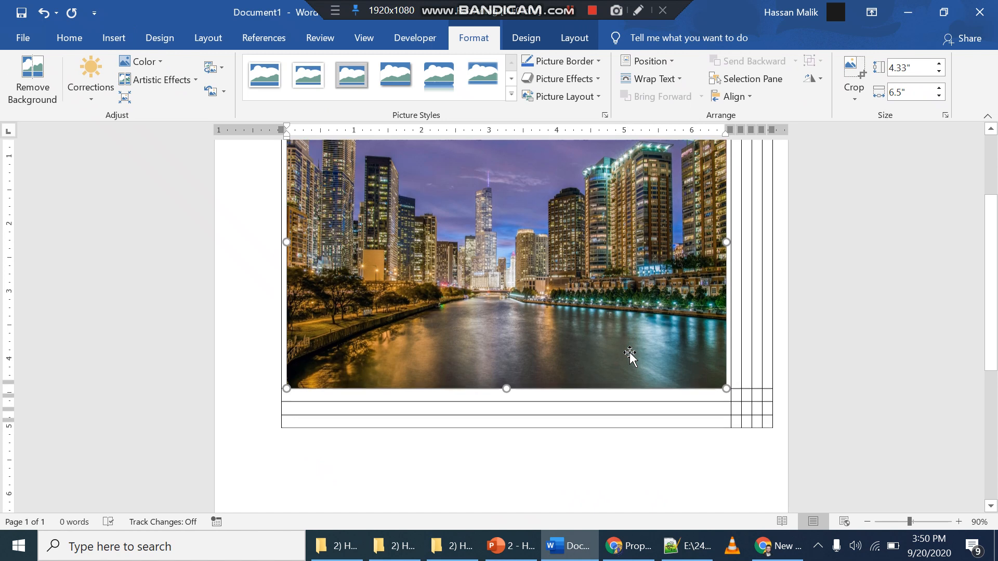
pyautogui.scroll(2, 631, 351)
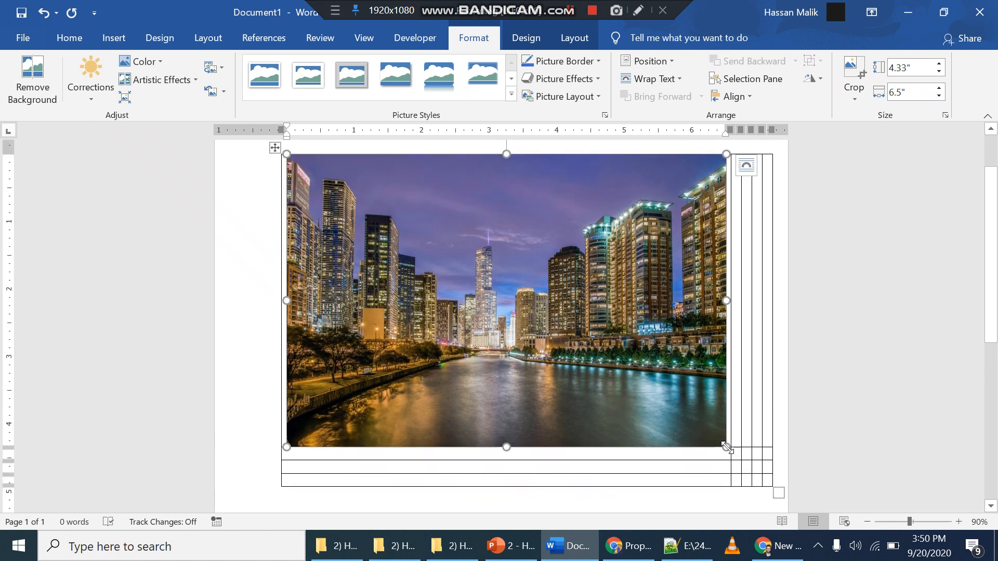
pyautogui.moveTo(720, 443); pyautogui.dragTo(403, 225)
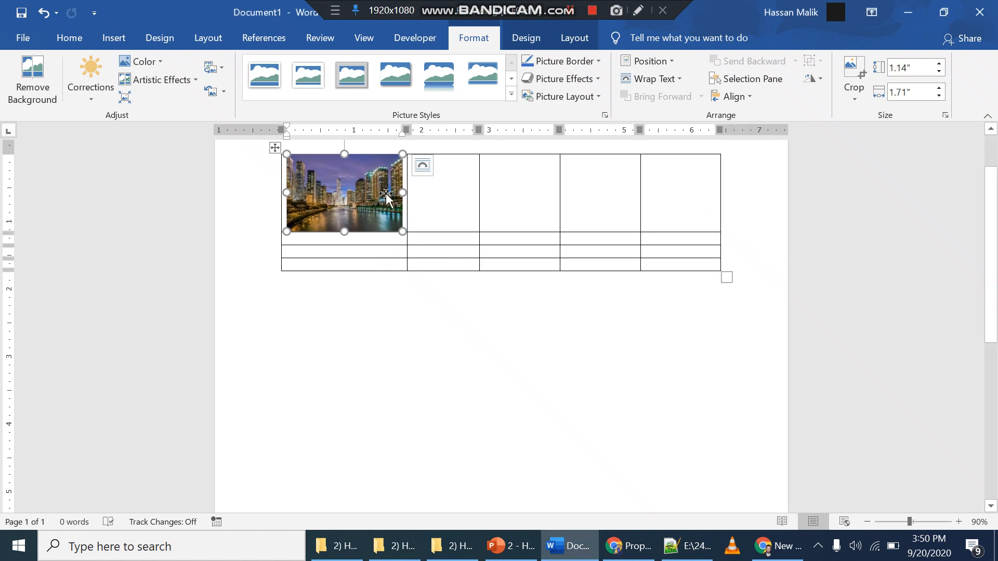
pyautogui.click(469, 209)
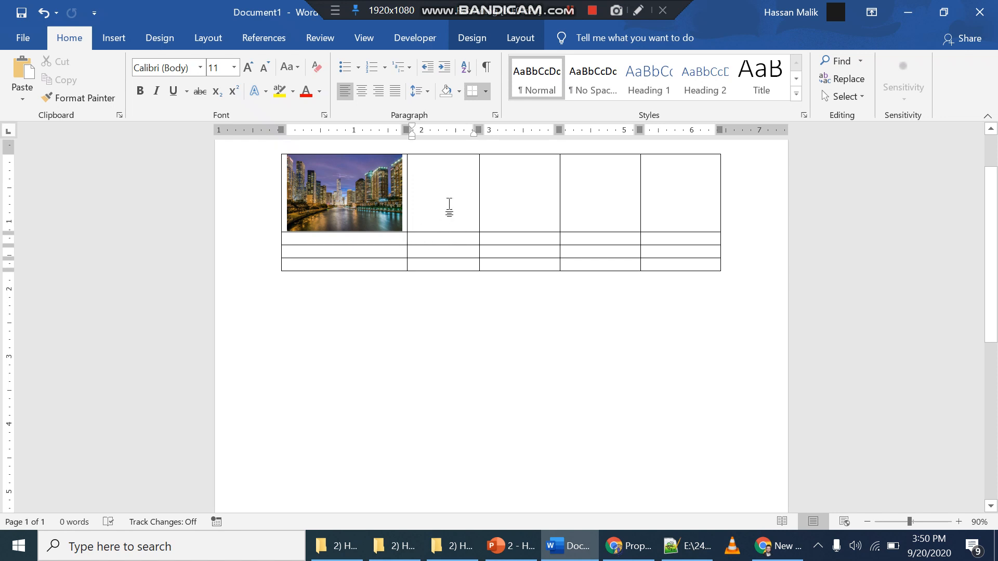
pyautogui.moveTo(449, 204); pyautogui.dragTo(511, 202)
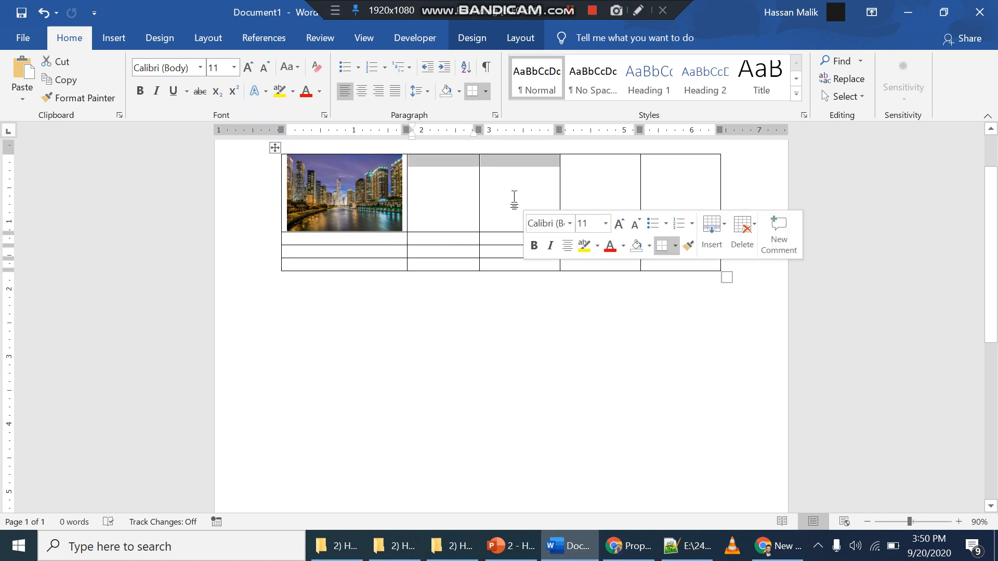
pyautogui.click(461, 183)
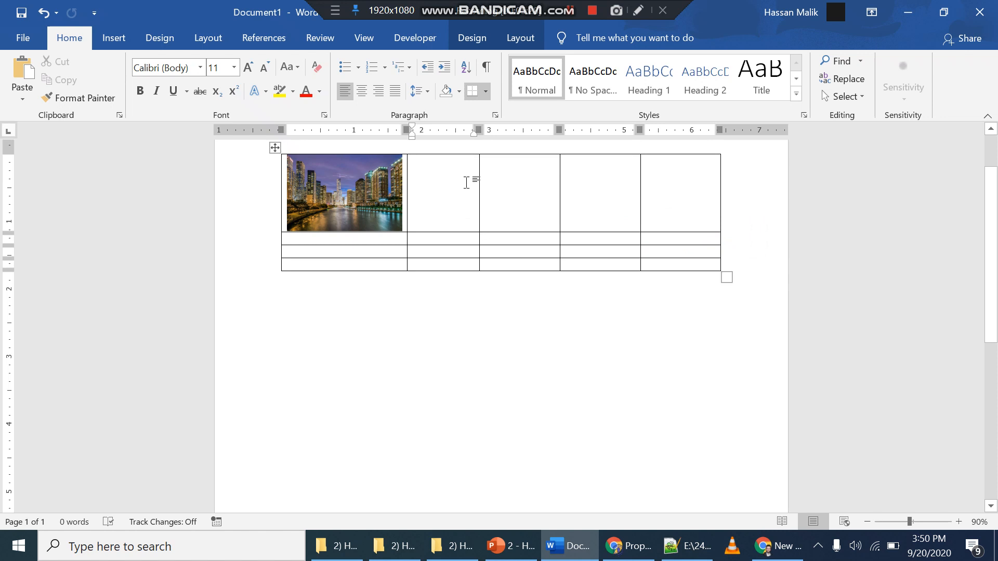
pyautogui.hotkey('ctrl', 'z')
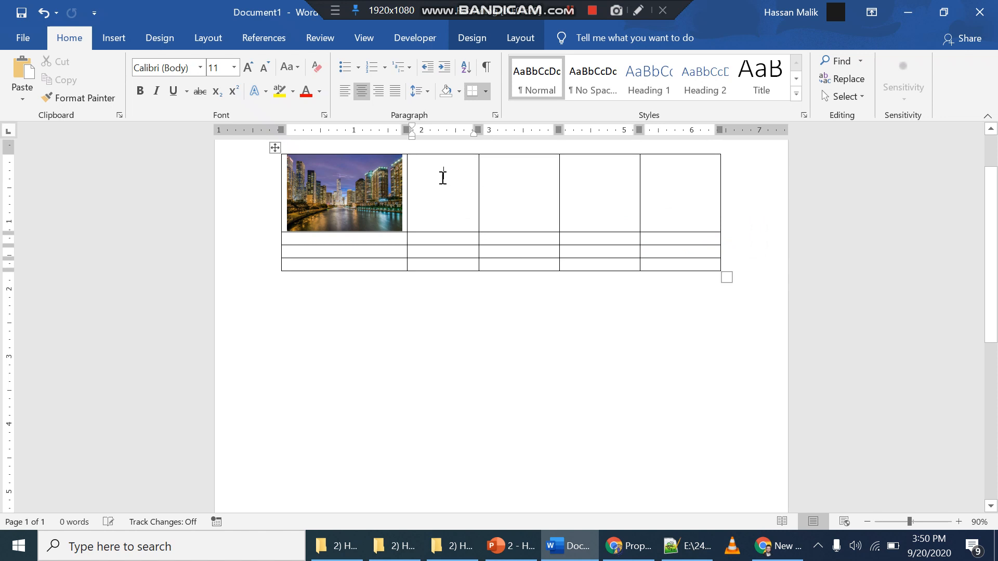
pyautogui.doubleClick(409, 165)
pyautogui.click(453, 160)
pyautogui.click(409, 166)
pyautogui.moveTo(479, 163); pyautogui.dragTo(456, 164)
pyautogui.click(511, 165)
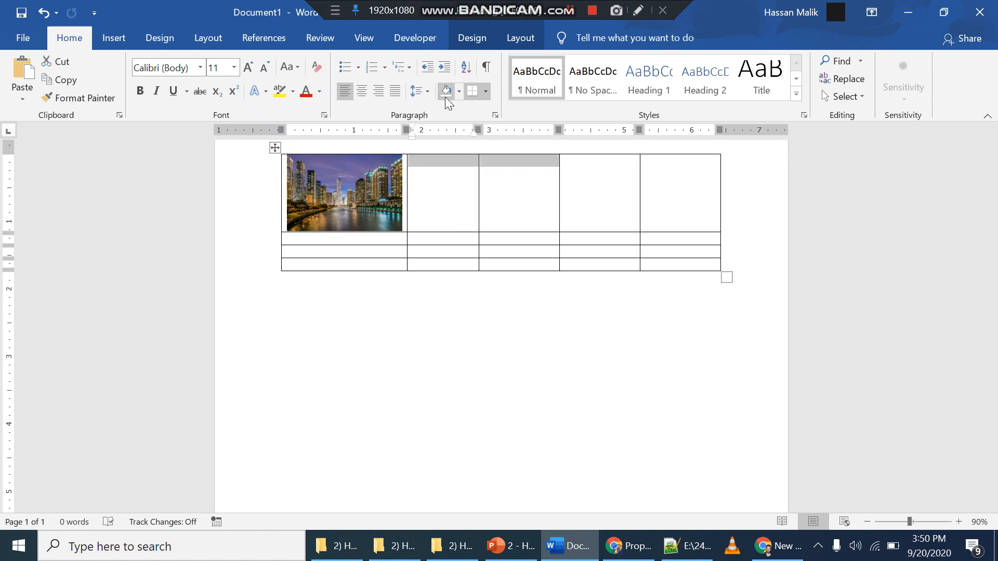
pyautogui.click(538, 174)
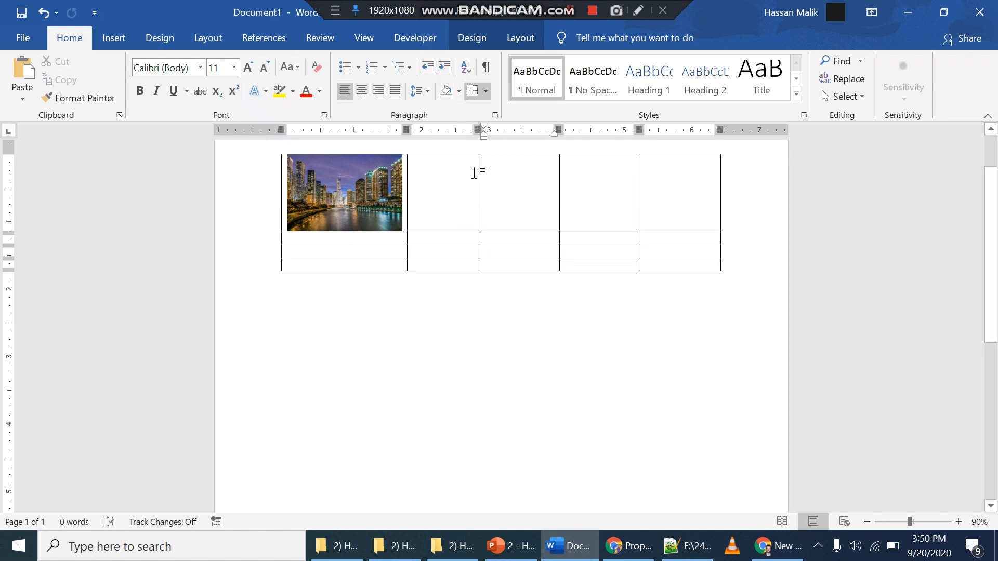
# Merge the second and third cells of the table's first row into one cell
pyautogui.moveTo(473, 173); pyautogui.dragTo(447, 225)
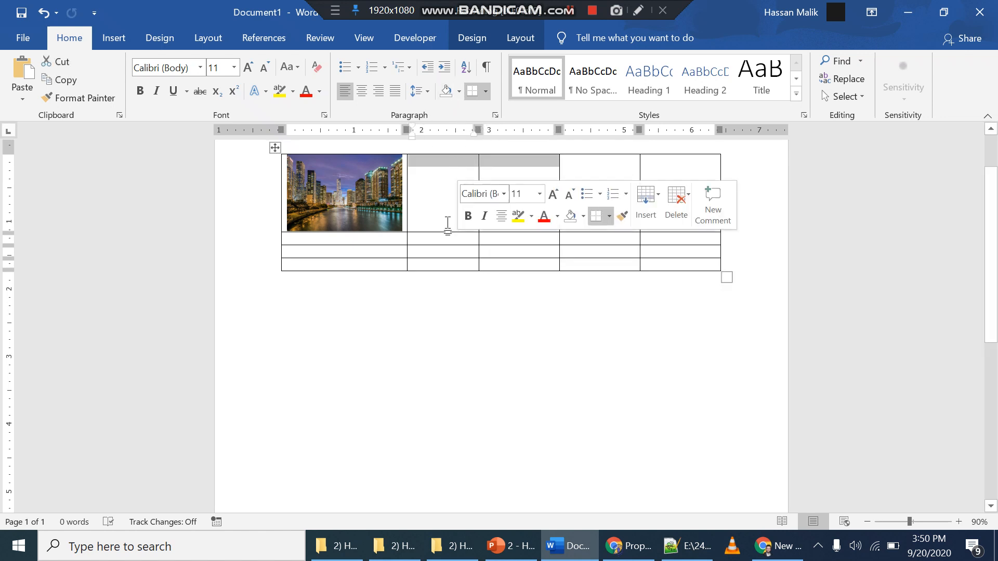
pyautogui.click(487, 42)
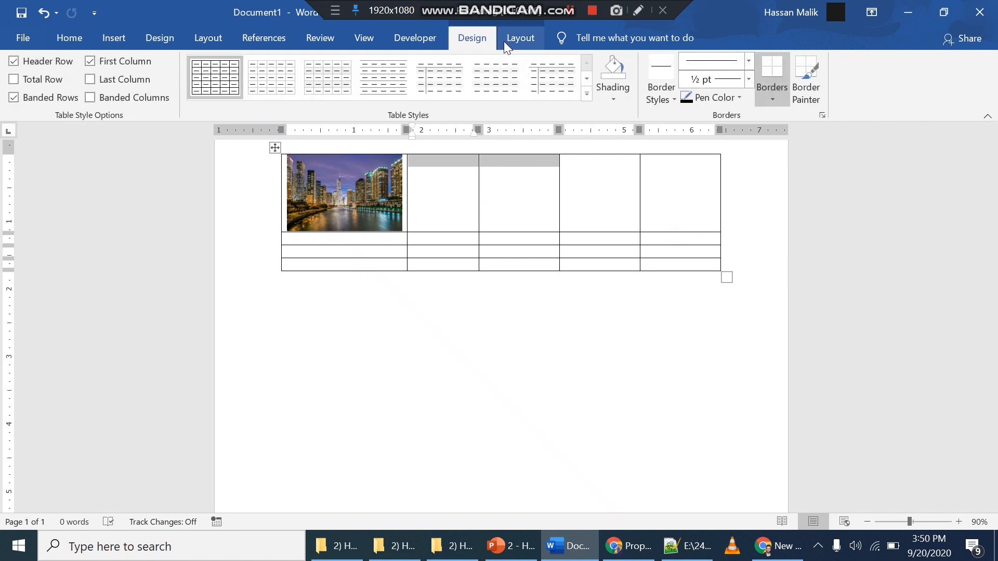
pyautogui.click(510, 42)
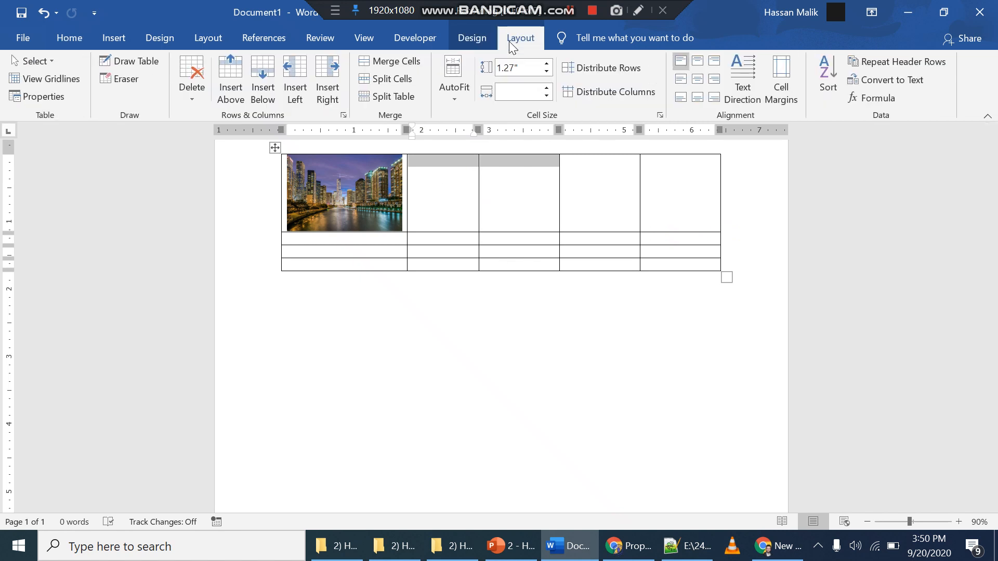
pyautogui.click(394, 66)
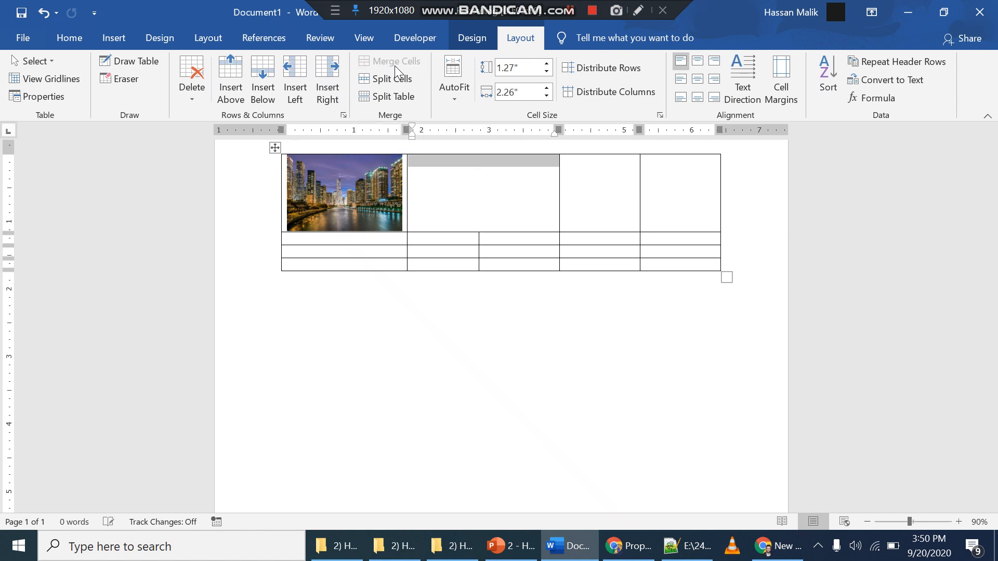
# Enter "This text is awesome" in the merged cell beside the picture
pyautogui.click(499, 171)
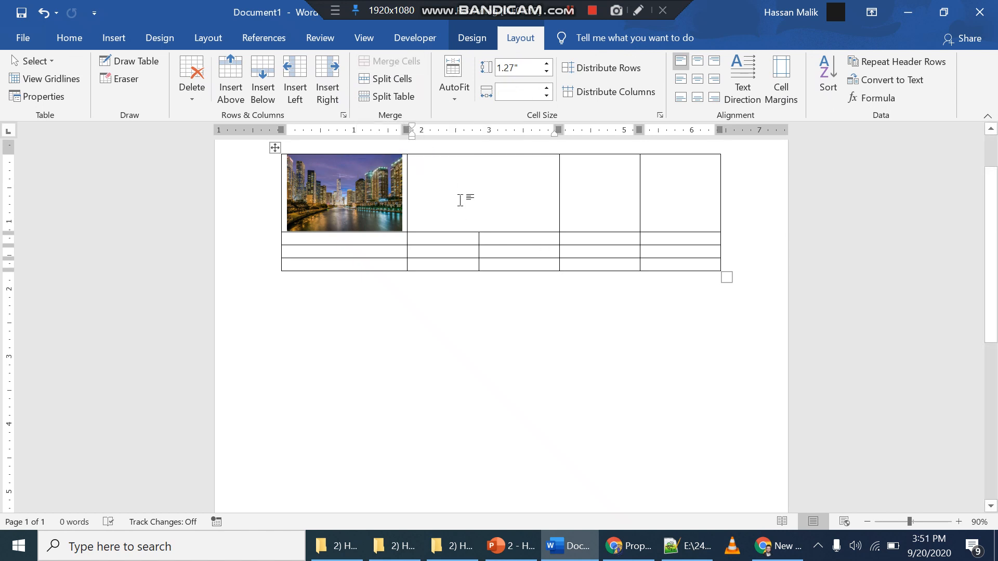
pyautogui.write('Awesome')
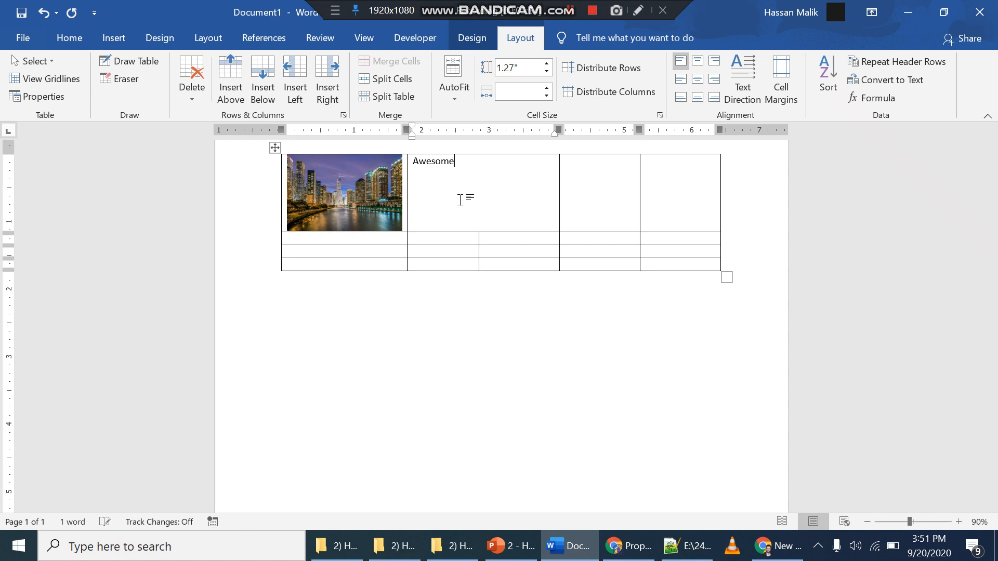
pyautogui.hotkey('ctrl', 'shift', 'Left')
pyautogui.write('This ')
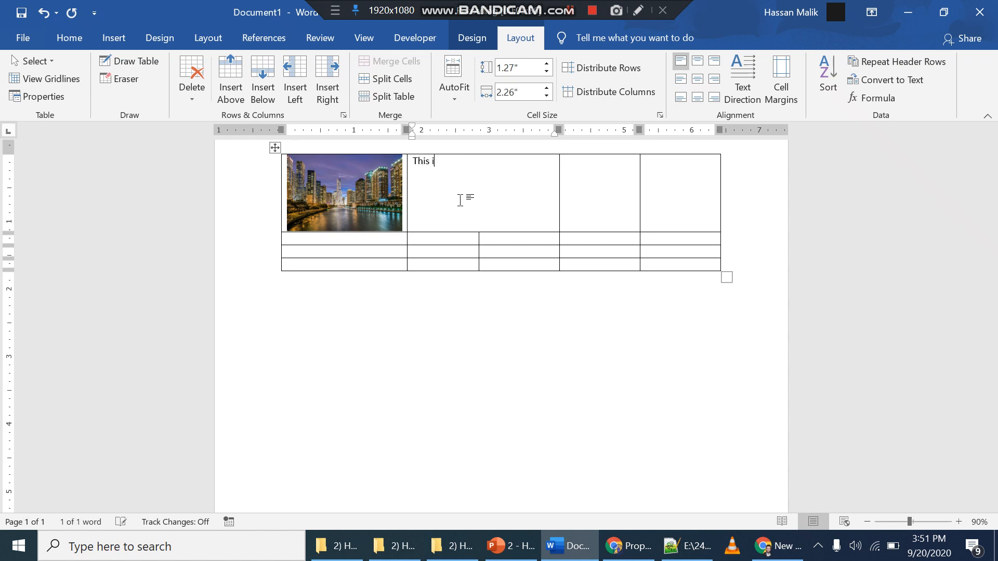
pyautogui.write('text is awesome')
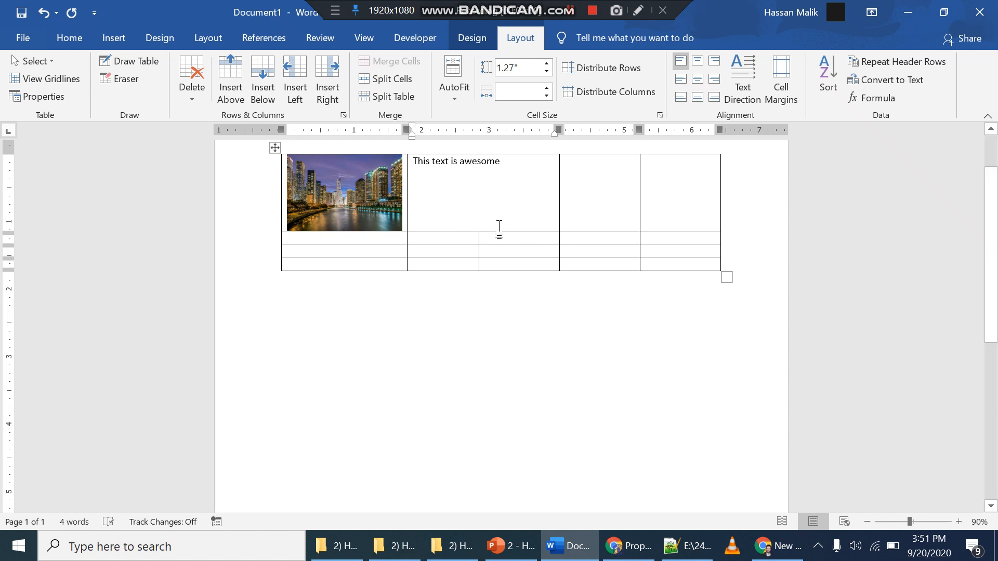
pyautogui.click(477, 335)
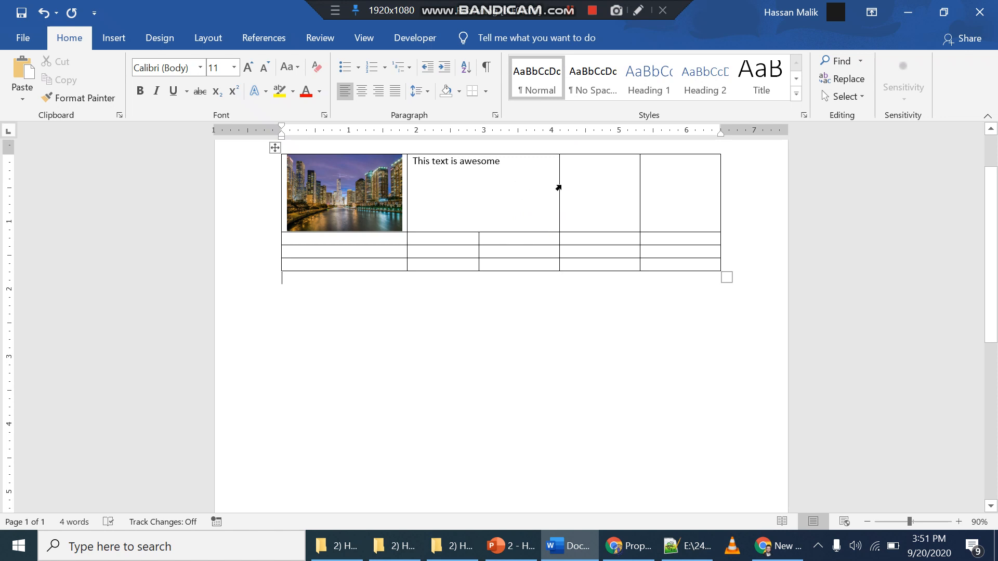
pyautogui.click(596, 182)
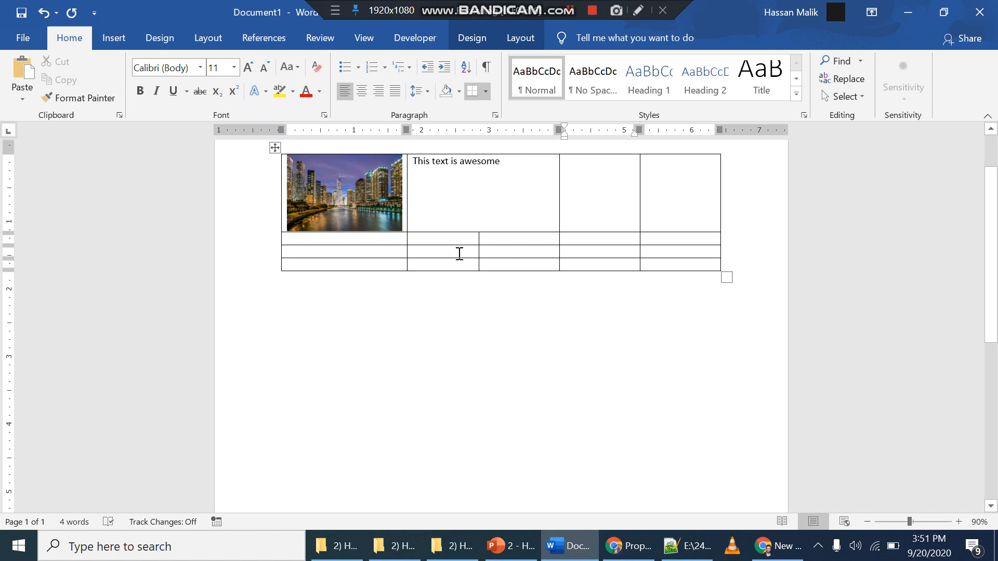
pyautogui.click(505, 251)
pyautogui.click(502, 182)
# Switch to PowerPoint to review the outline topics on adding, adjusting and filling tables, and return to Word
pyautogui.click(513, 546)
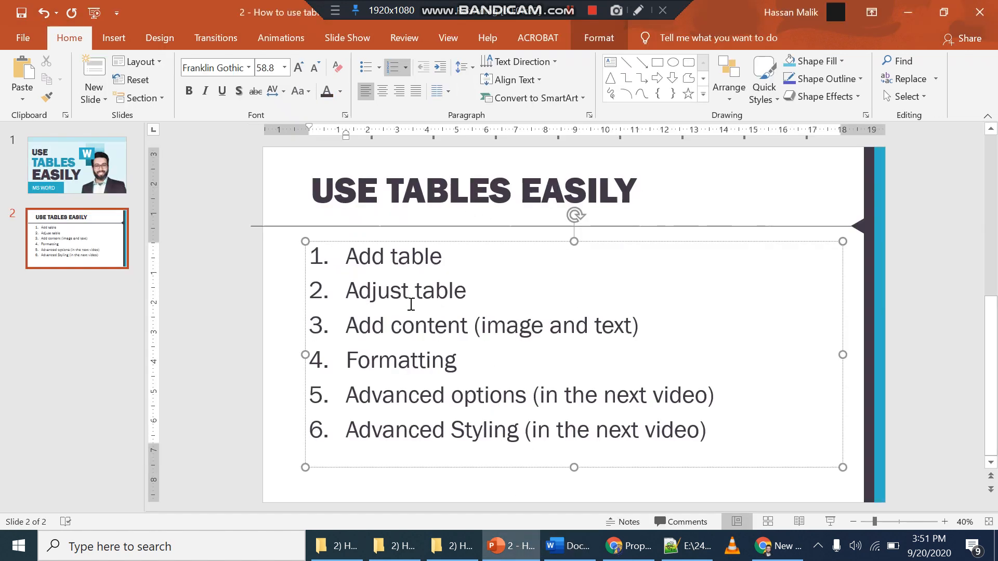
pyautogui.moveTo(374, 326); pyautogui.dragTo(593, 327)
pyautogui.doubleClick(401, 257)
pyautogui.doubleClick(391, 296)
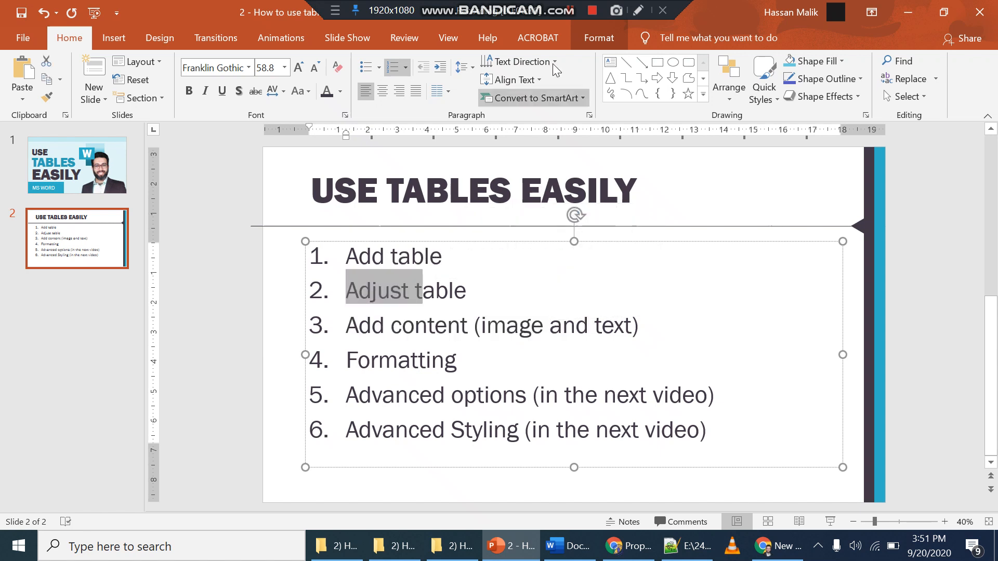
pyautogui.press('Down')
pyautogui.press('Down')
pyautogui.click(569, 545)
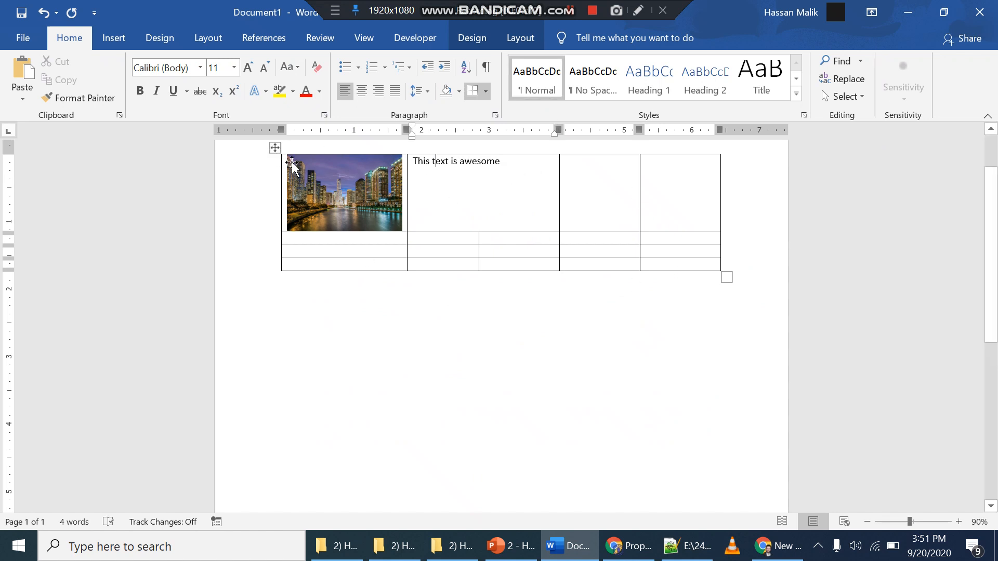
# Remove all borders from the entire table with the No Border option
pyautogui.click(275, 147)
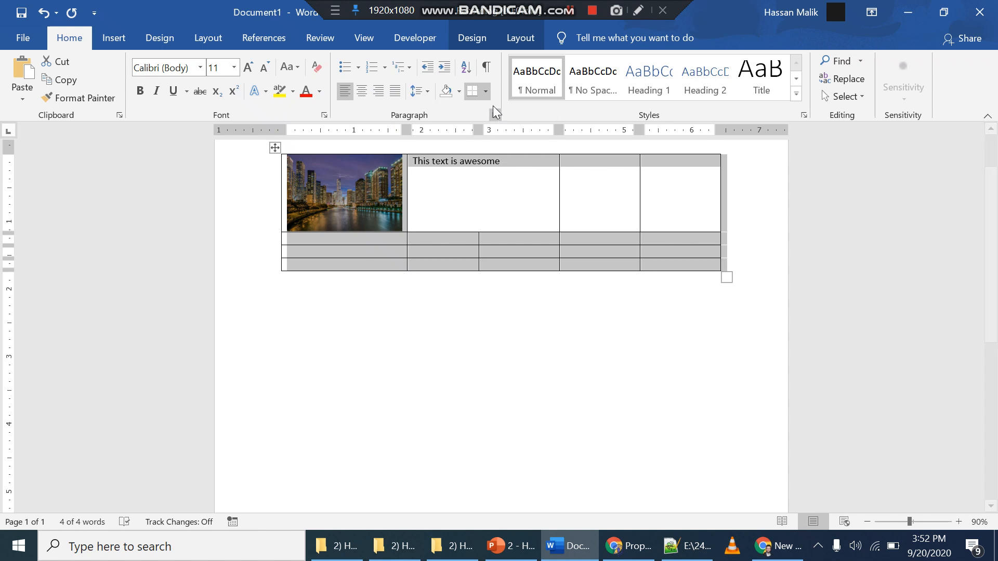
pyautogui.click(486, 92)
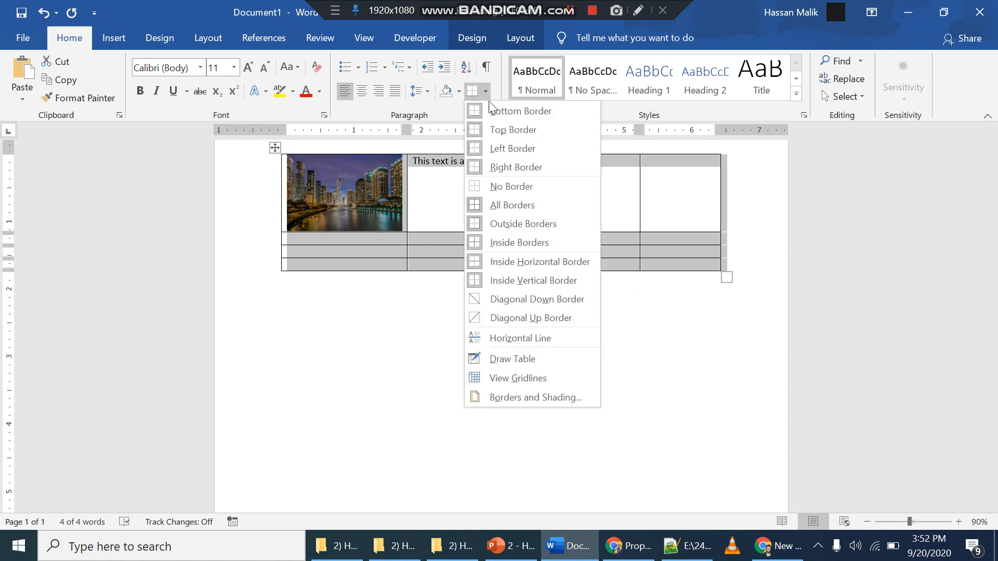
pyautogui.click(503, 186)
pyautogui.click(543, 287)
pyautogui.click(503, 177)
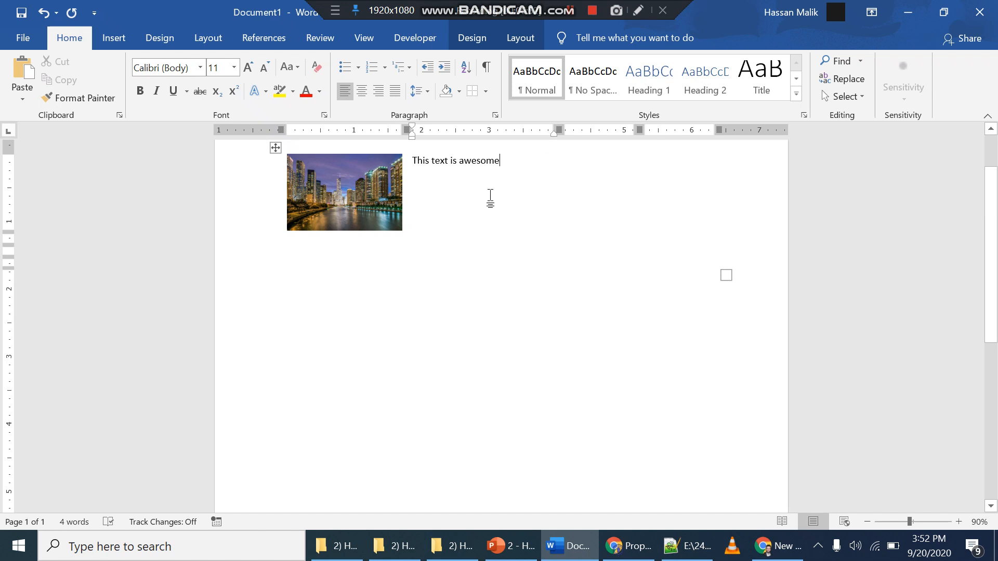
# Turn on View Gridlines to display the borderless table's cell outlines
pyautogui.click(482, 42)
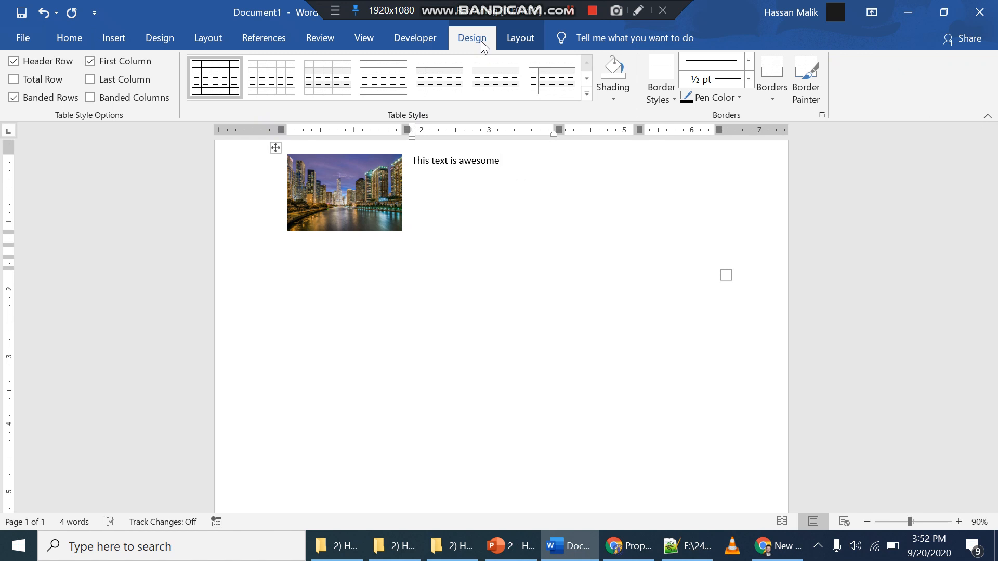
pyautogui.click(503, 41)
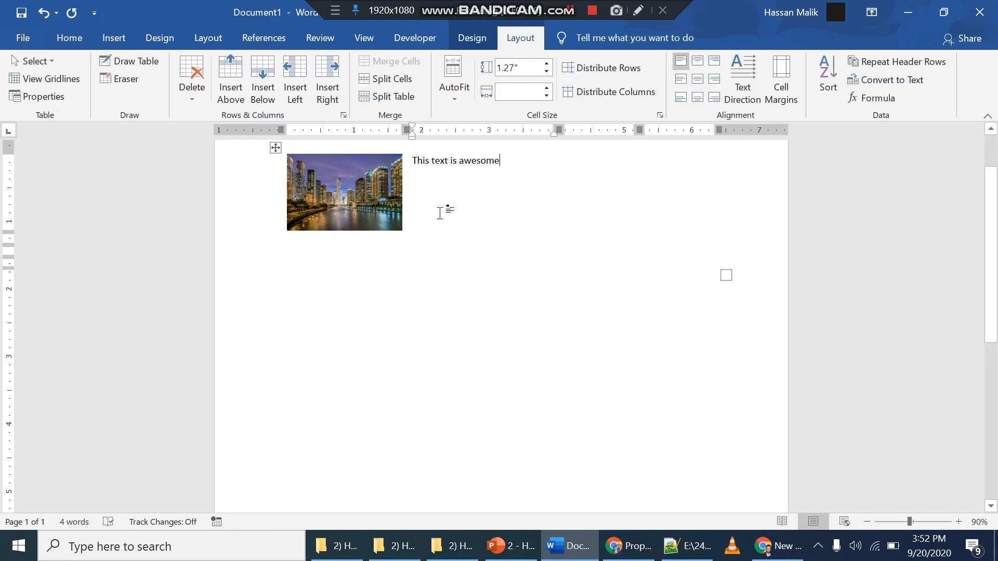
pyautogui.click(70, 83)
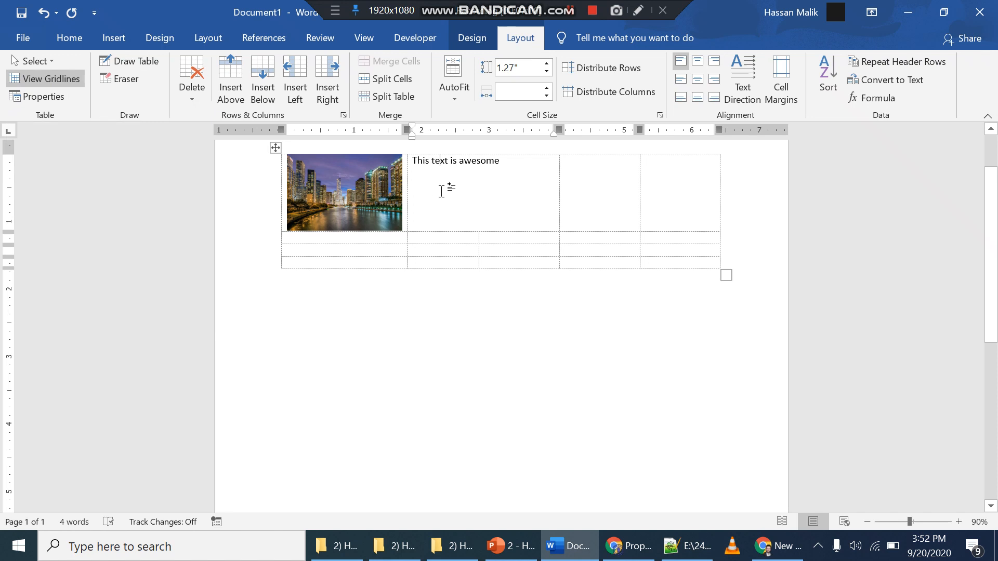
pyautogui.click(276, 148)
pyautogui.click(479, 207)
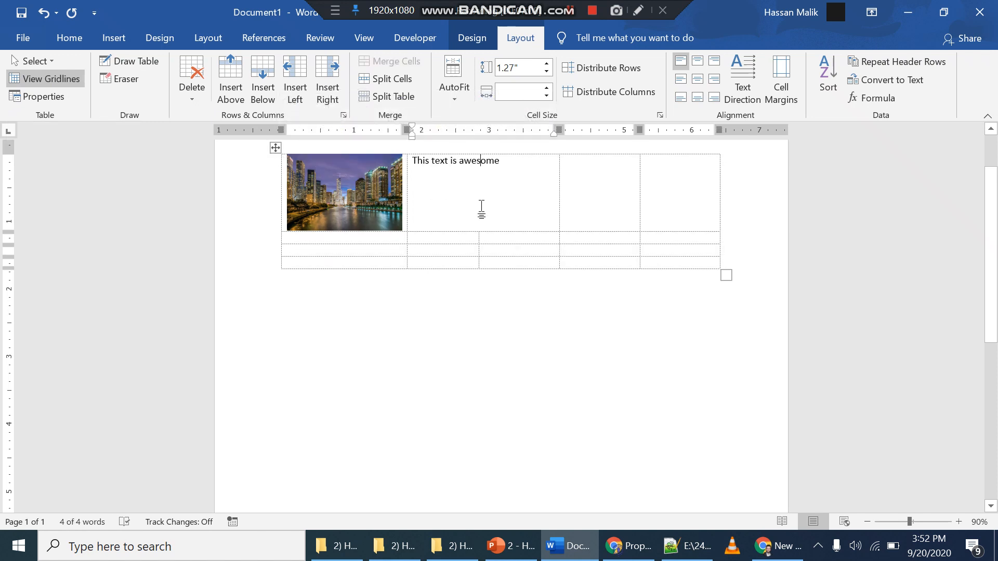
pyautogui.click(574, 17)
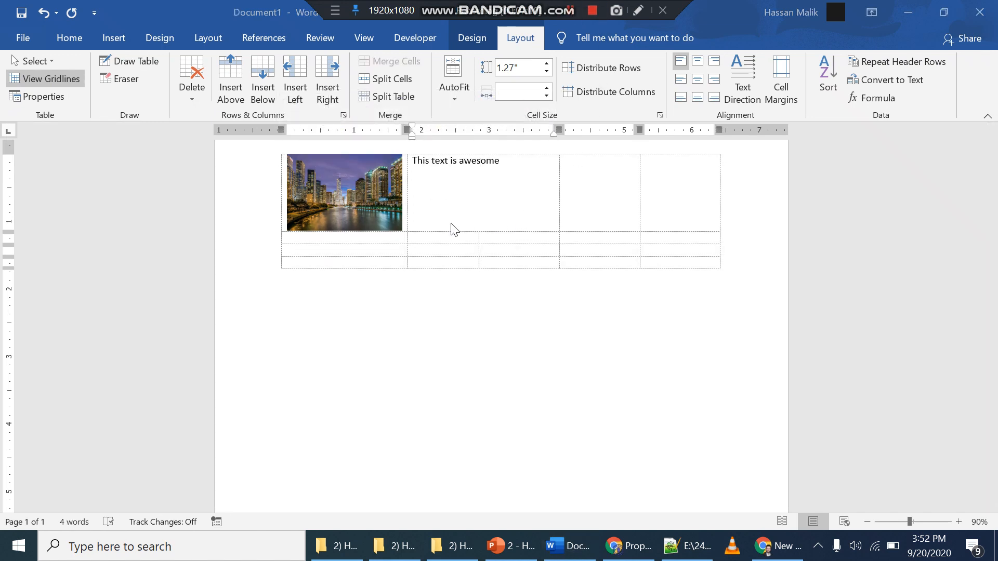
pyautogui.click(626, 216)
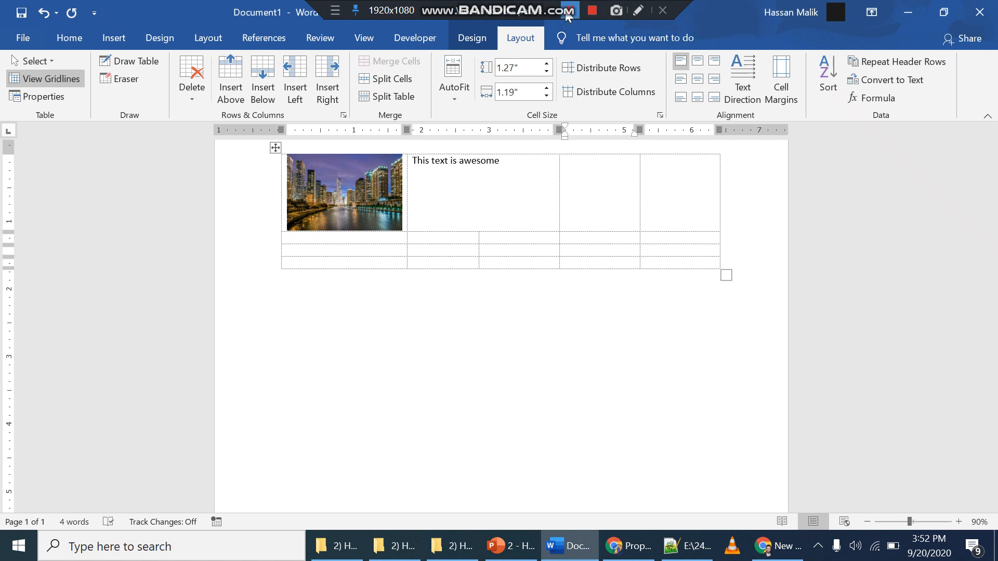
pyautogui.click(568, 11)
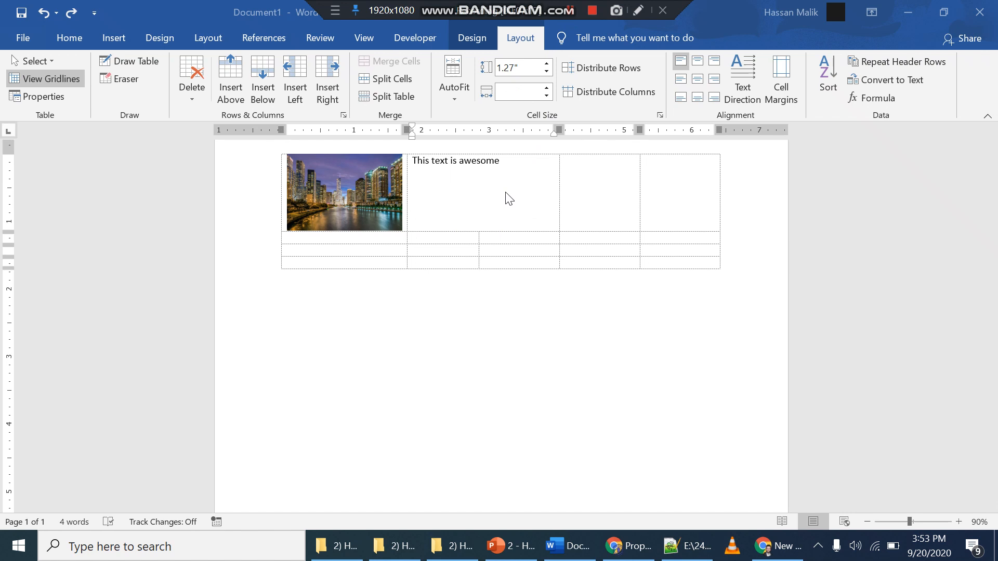
pyautogui.click(509, 199)
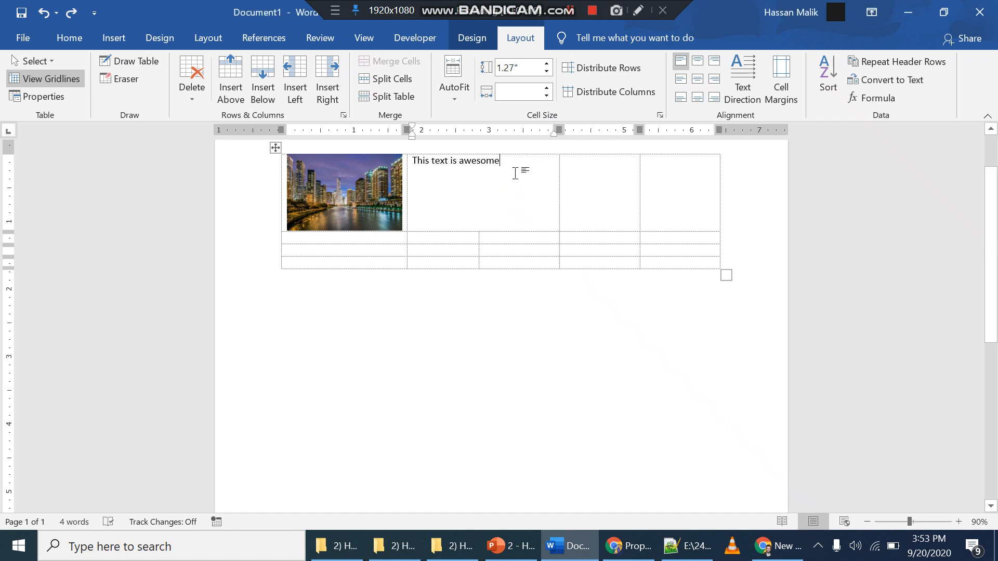
# Apply the All Borders option to the entire table
pyautogui.click(271, 150)
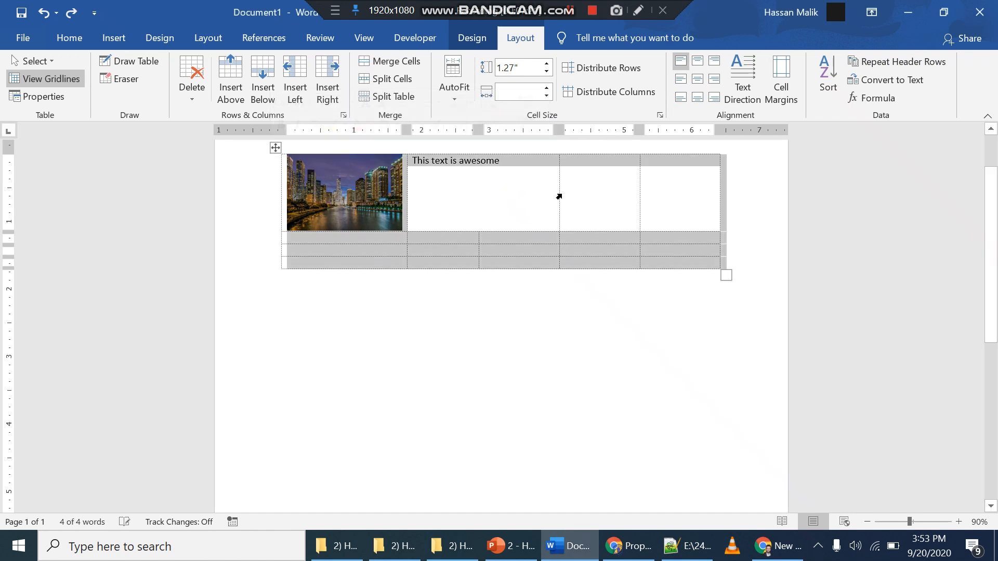
pyautogui.click(71, 38)
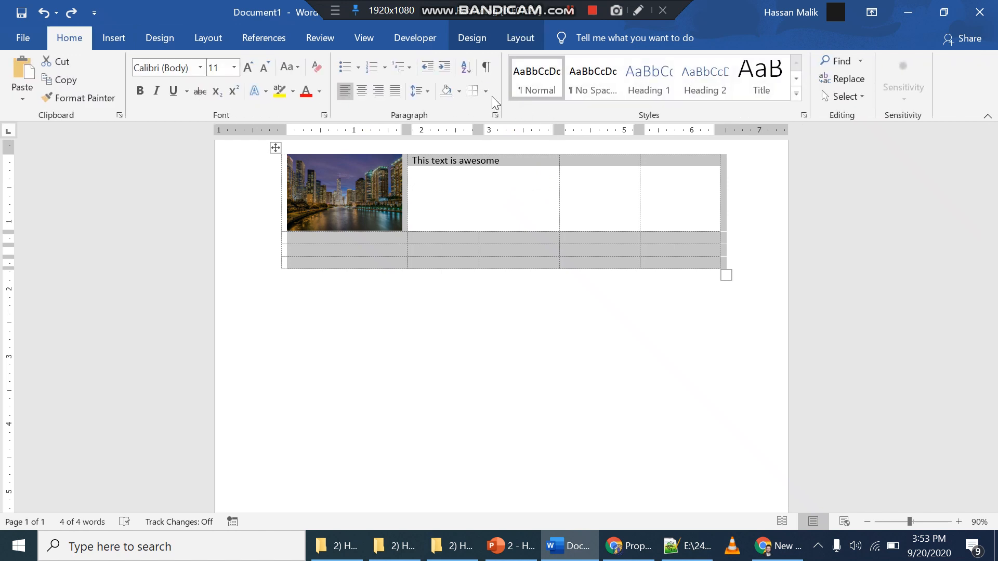
pyautogui.click(491, 96)
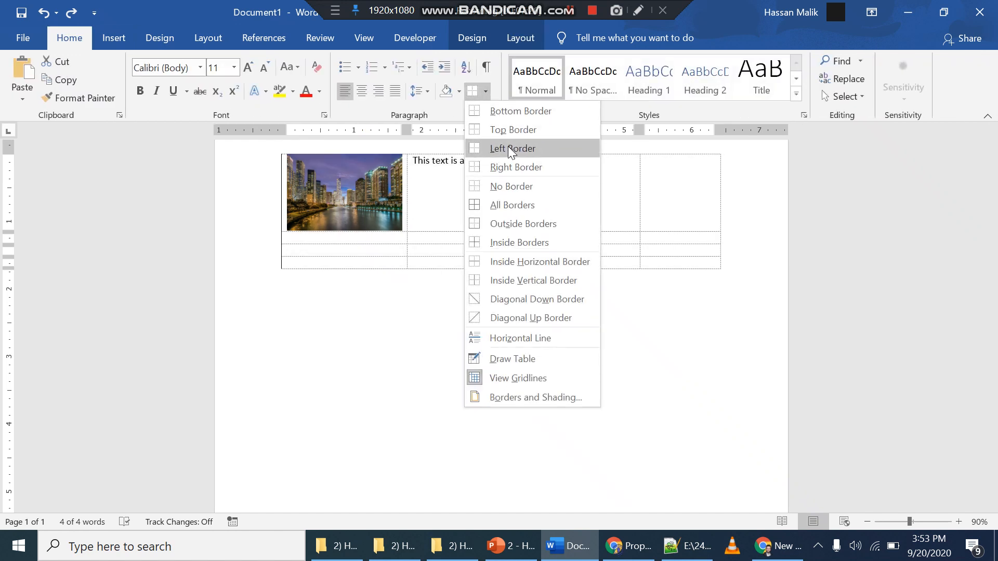
pyautogui.click(515, 205)
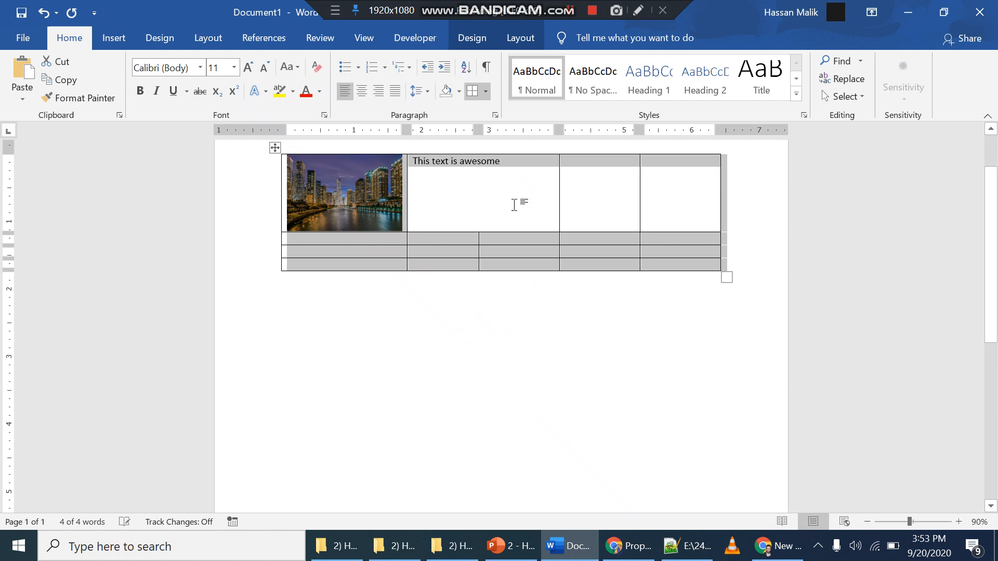
pyautogui.click(471, 200)
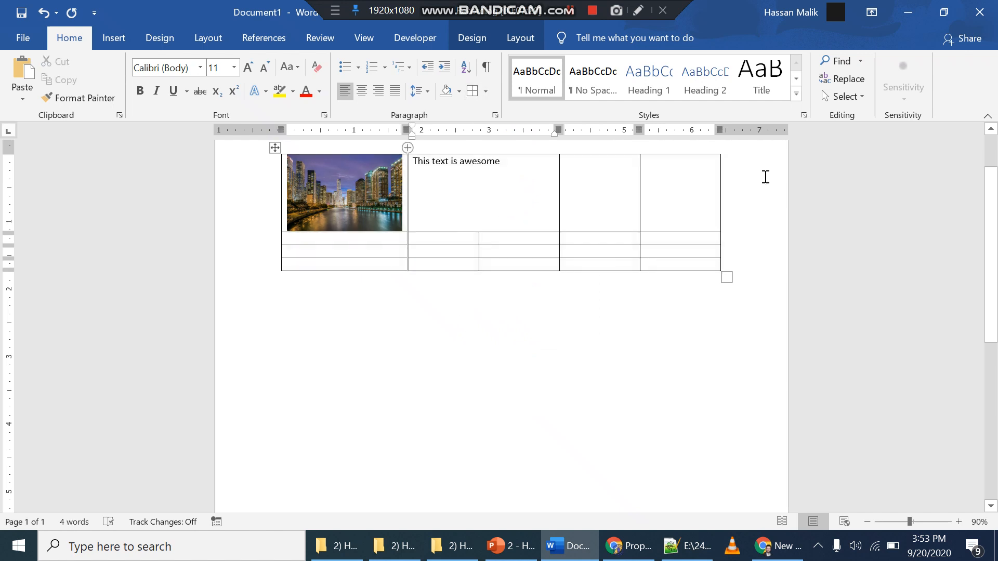
pyautogui.click(486, 92)
pyautogui.click(510, 379)
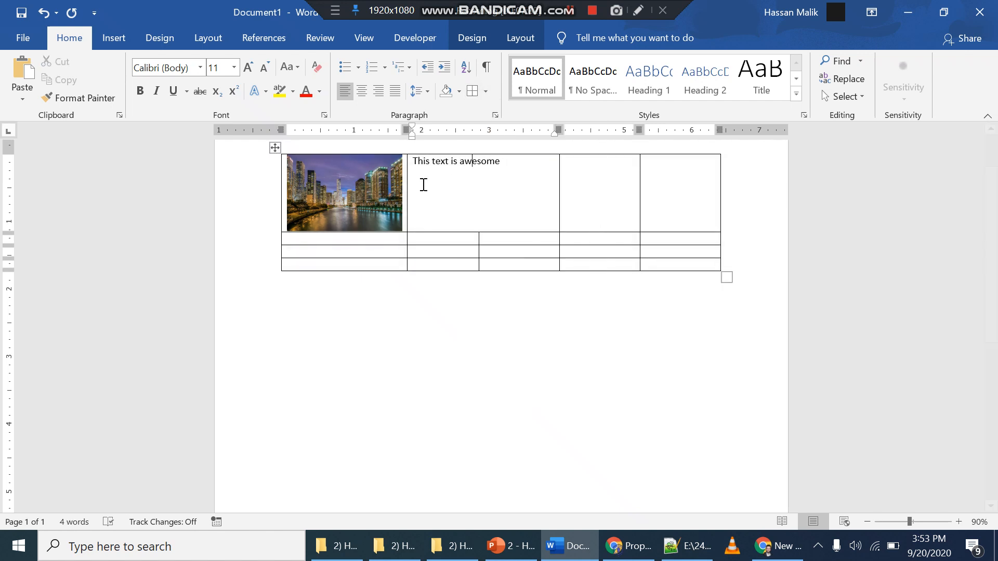
# Recolor all borders of the entire table light blue through Borders and Shading, using the All setting
pyautogui.click(275, 148)
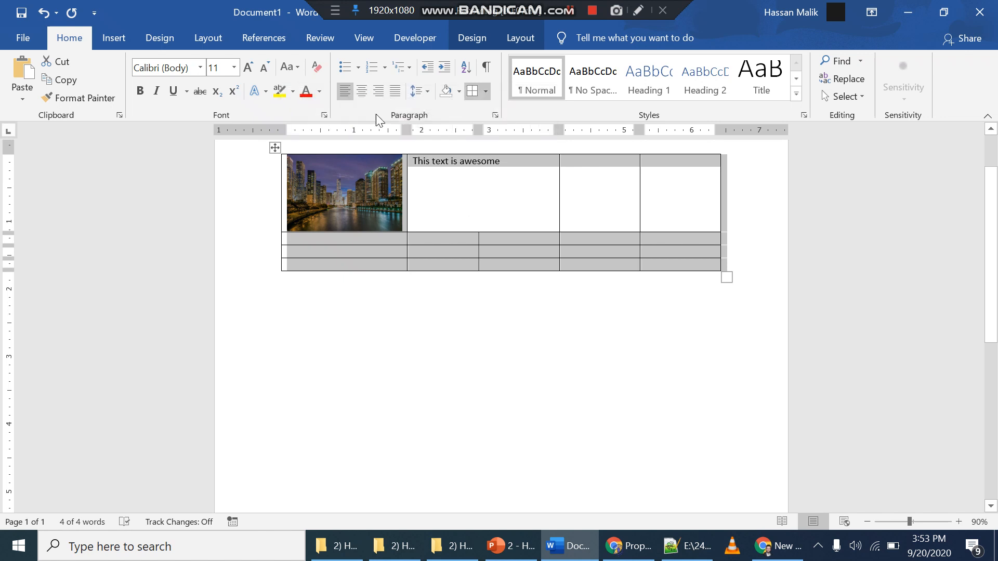
pyautogui.click(484, 90)
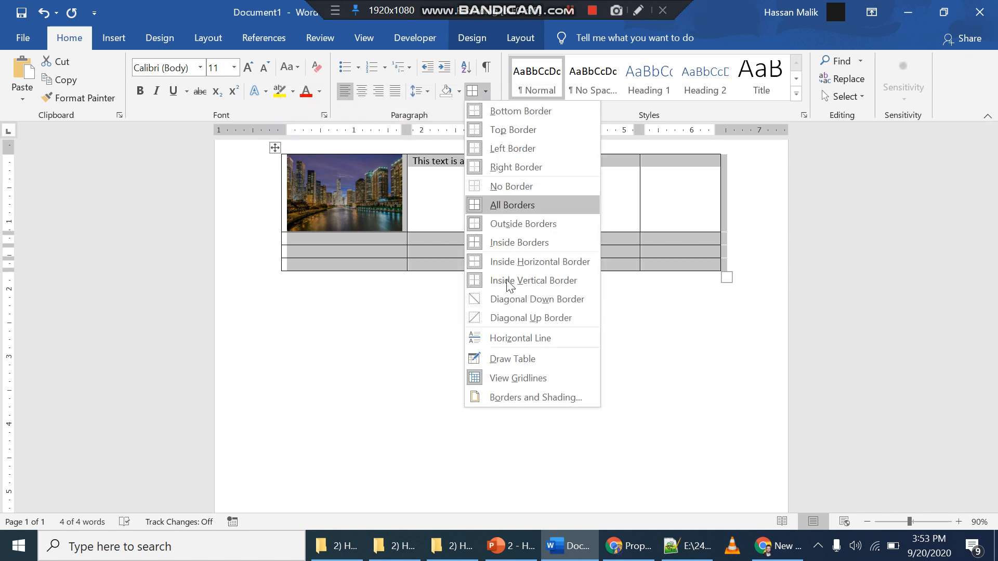
pyautogui.click(529, 397)
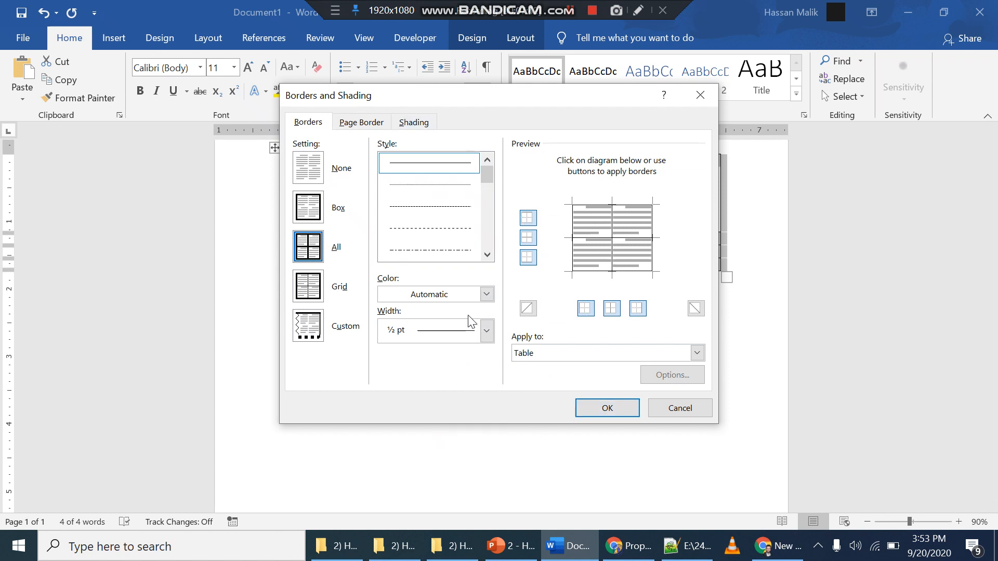
pyautogui.click(485, 294)
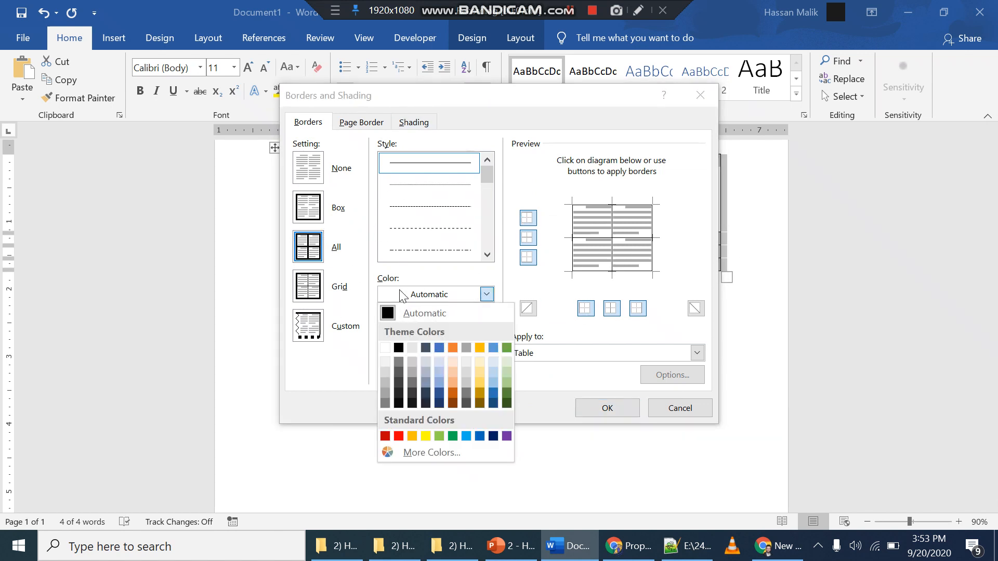
pyautogui.click(401, 296)
pyautogui.click(484, 296)
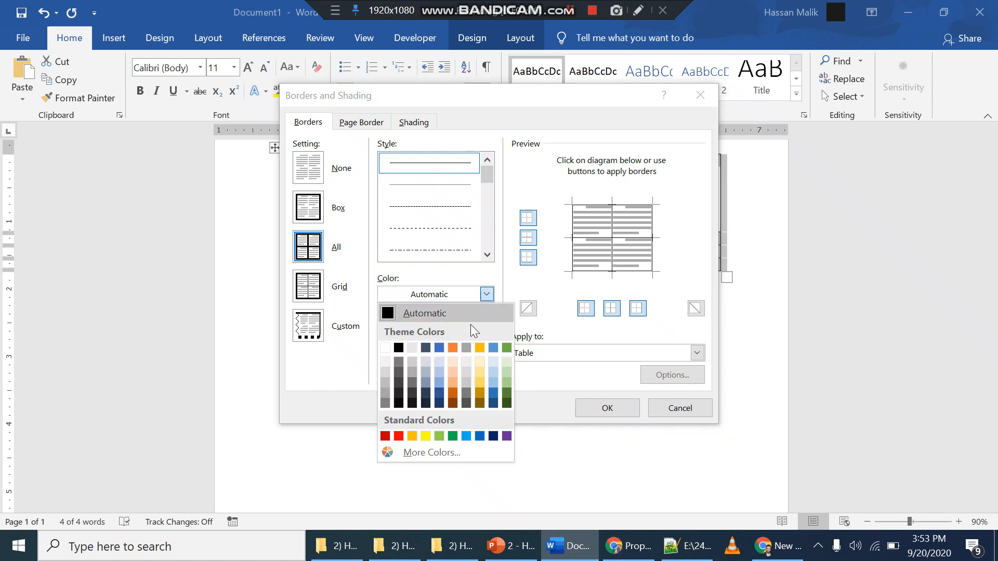
pyautogui.click(401, 289)
pyautogui.click(430, 295)
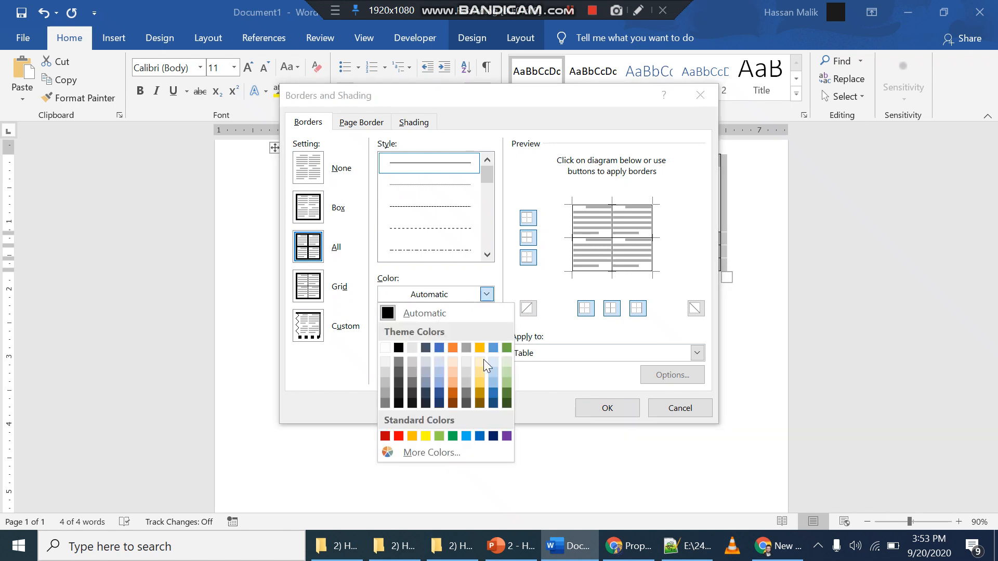
pyautogui.click(441, 385)
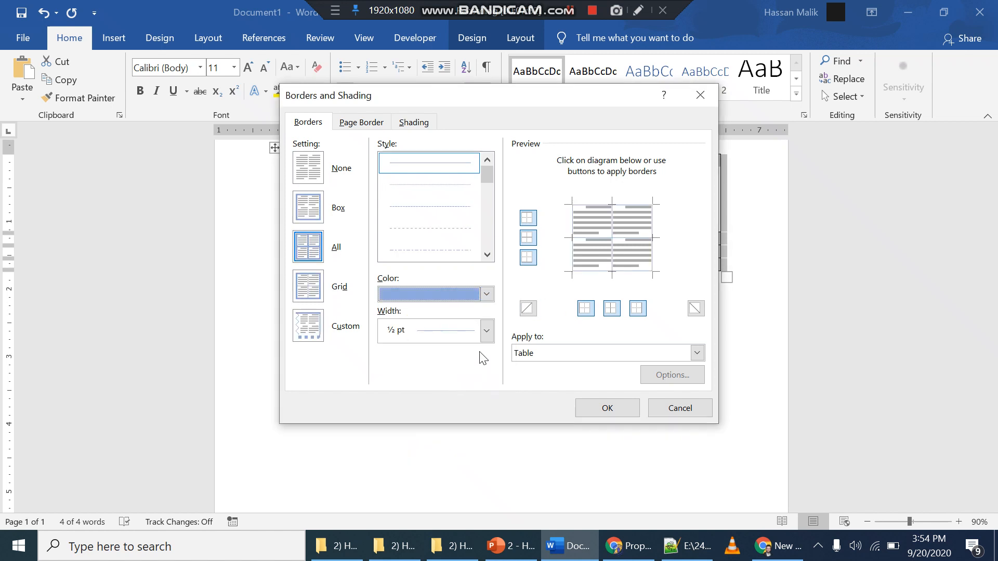
pyautogui.click(316, 248)
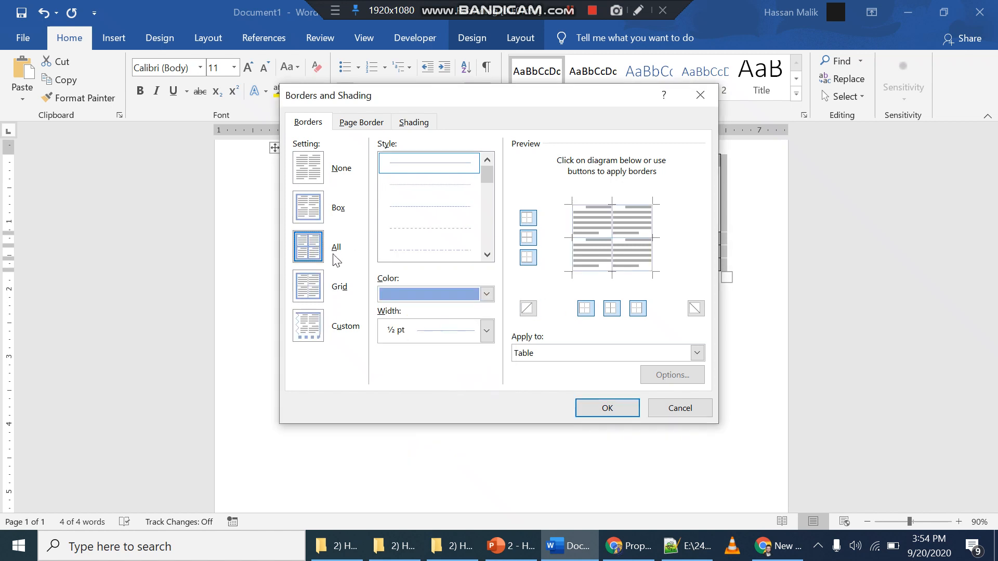
pyautogui.click(612, 411)
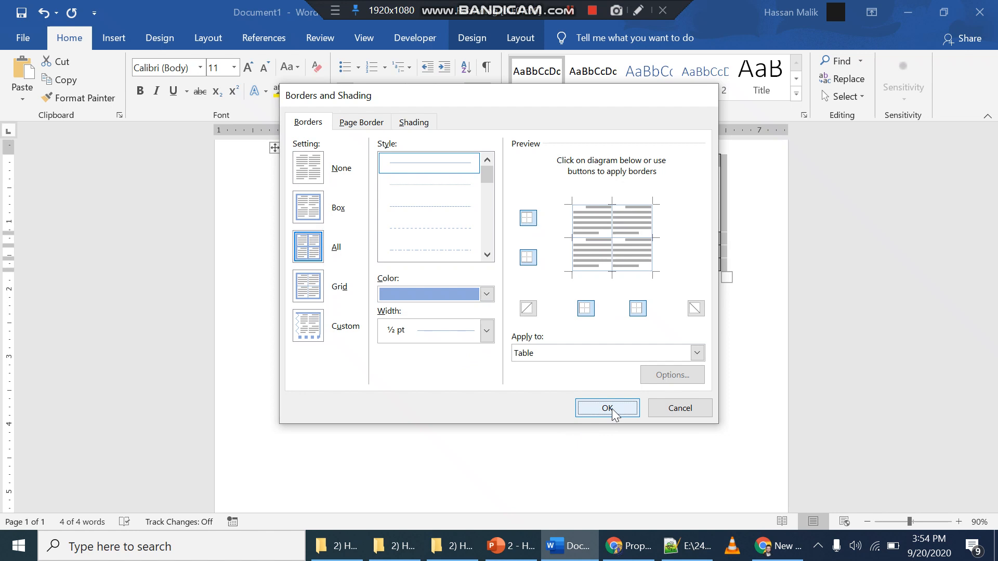
pyautogui.click(488, 363)
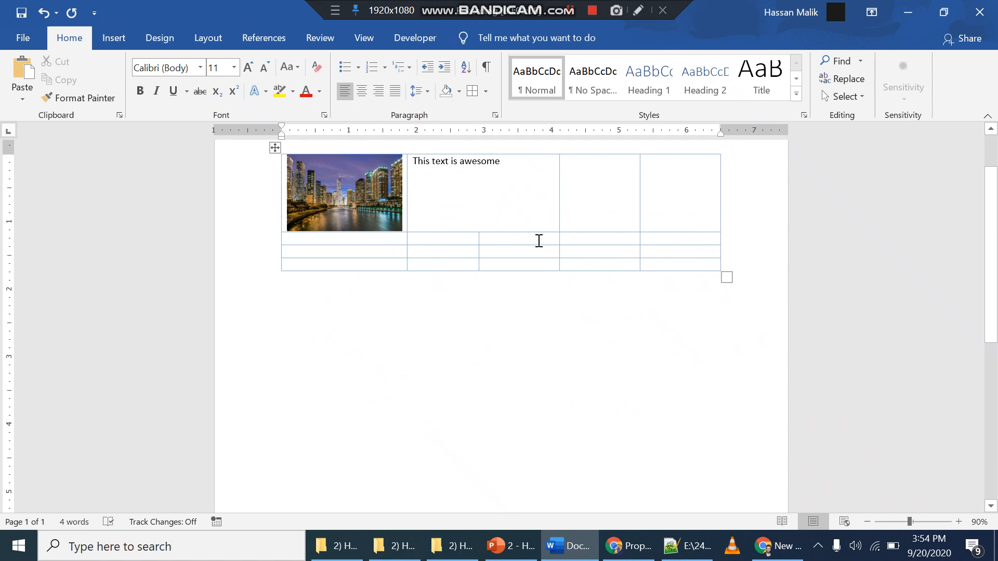
pyautogui.click(589, 194)
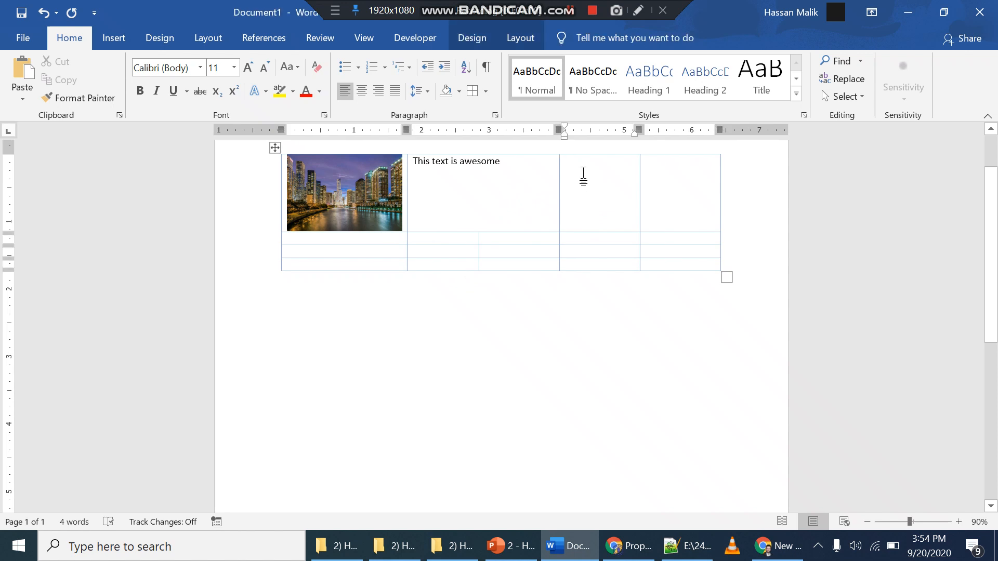
pyautogui.click(460, 91)
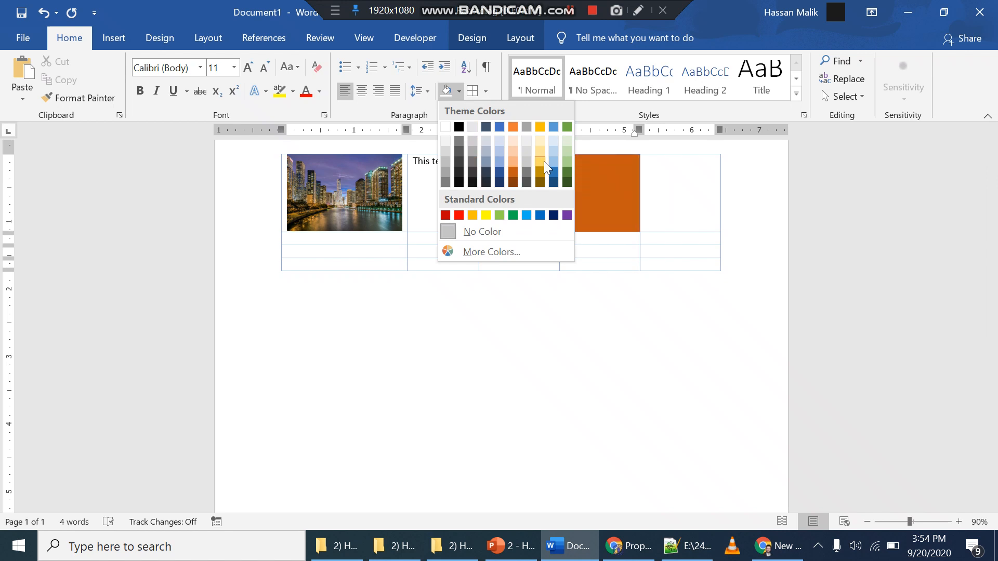
pyautogui.click(605, 199)
pyautogui.click(657, 186)
pyautogui.click(662, 239)
pyautogui.click(604, 237)
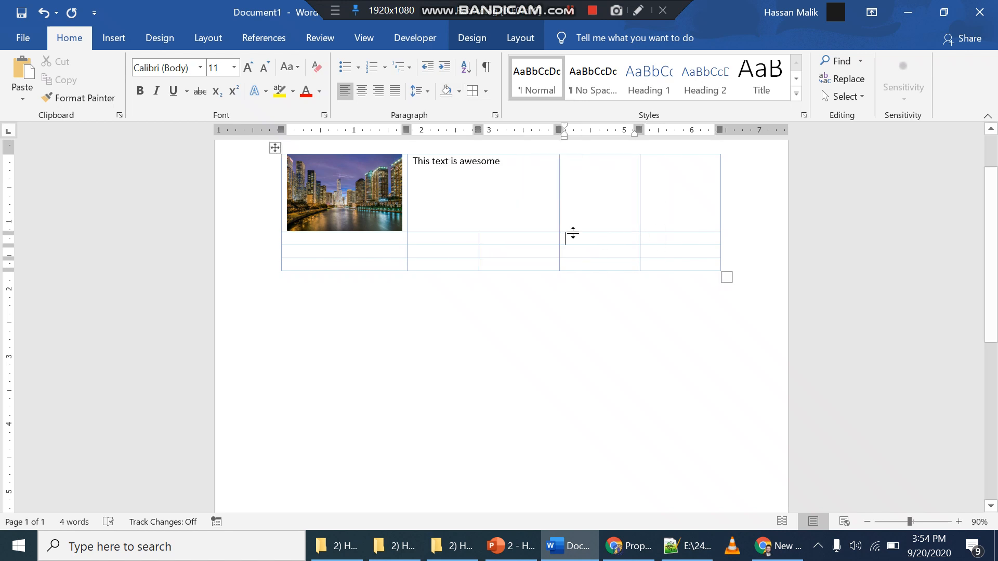
# Shade the third cell of the table's second row orange
pyautogui.click(459, 91)
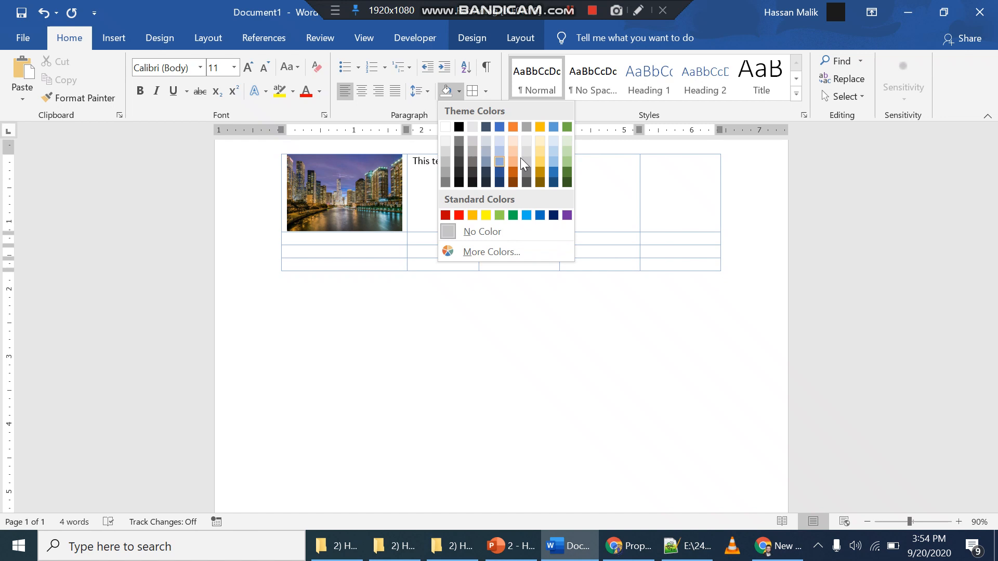
pyautogui.click(512, 128)
pyautogui.click(497, 271)
pyautogui.moveTo(658, 238); pyautogui.dragTo(363, 265)
pyautogui.click(497, 318)
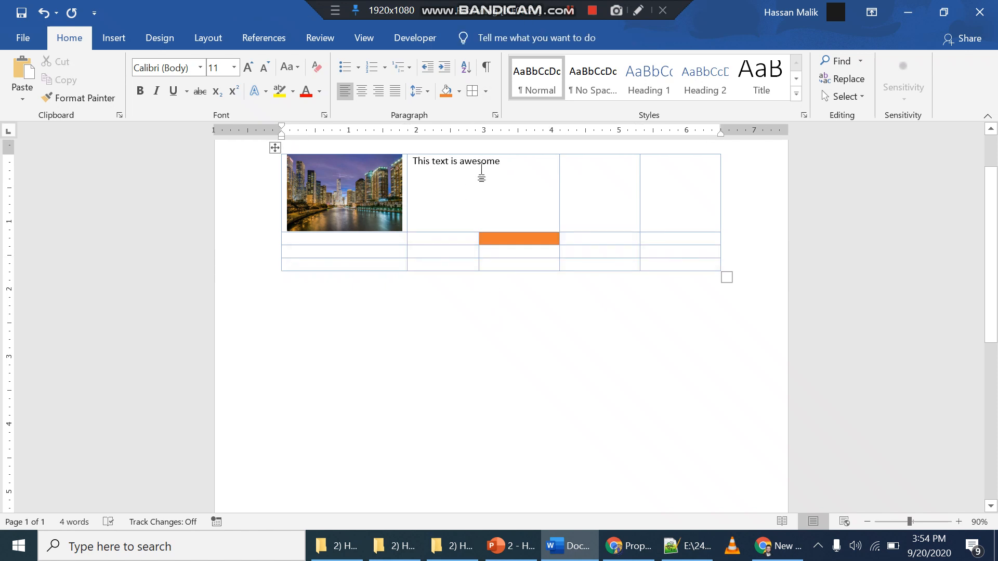
# Color the text "This text is awesome" red and apply the Heading 1 style to it
pyautogui.moveTo(525, 166); pyautogui.dragTo(414, 161)
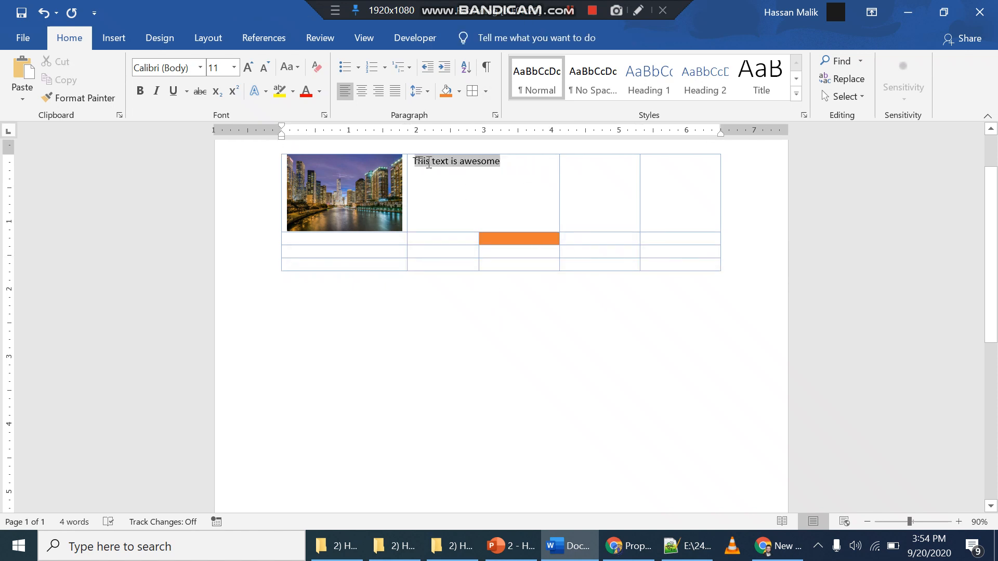
pyautogui.click(305, 92)
pyautogui.click(451, 163)
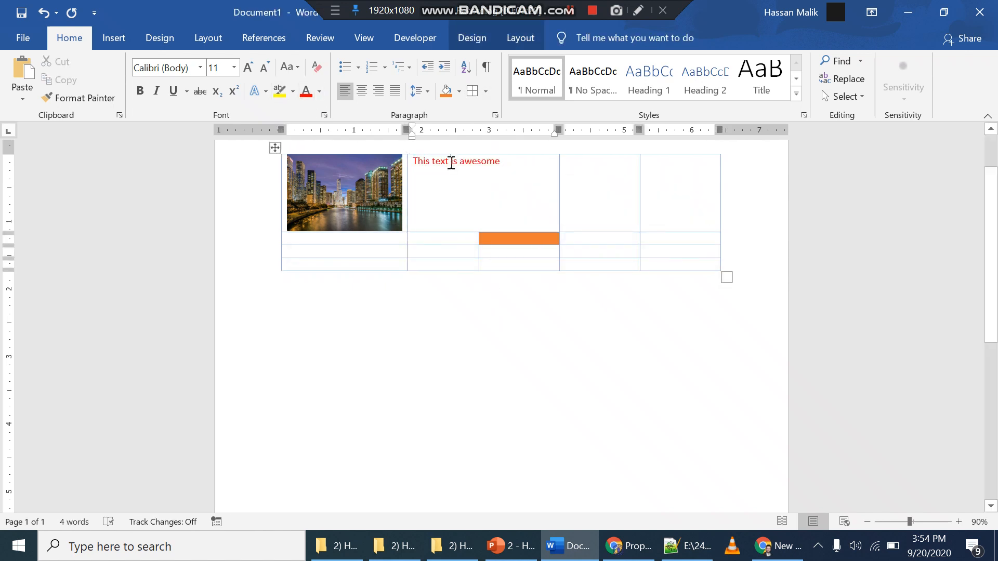
pyautogui.click(644, 83)
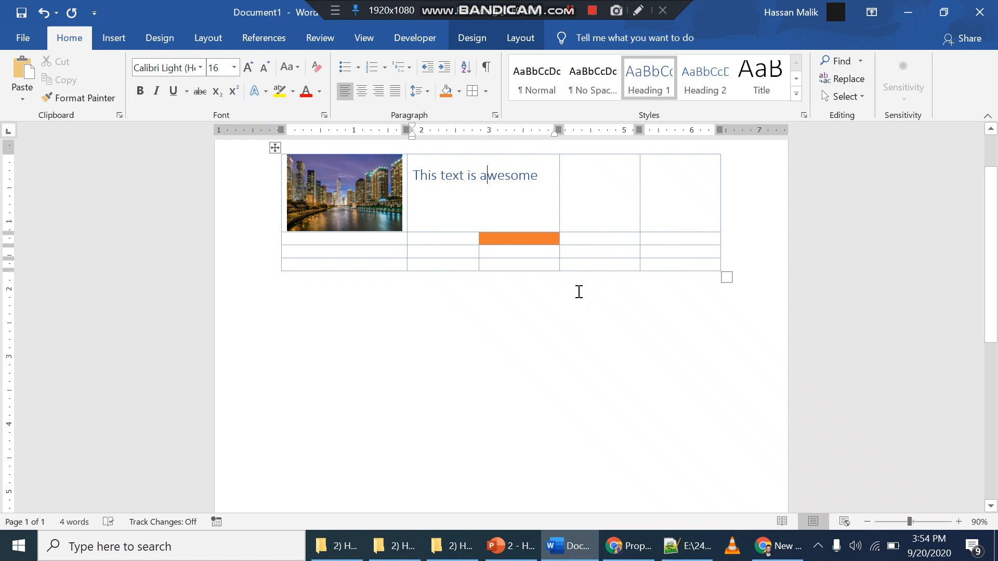
# Switch to PowerPoint to review the outline topics on content, formatting and advanced options, and return to Word
pyautogui.click(510, 546)
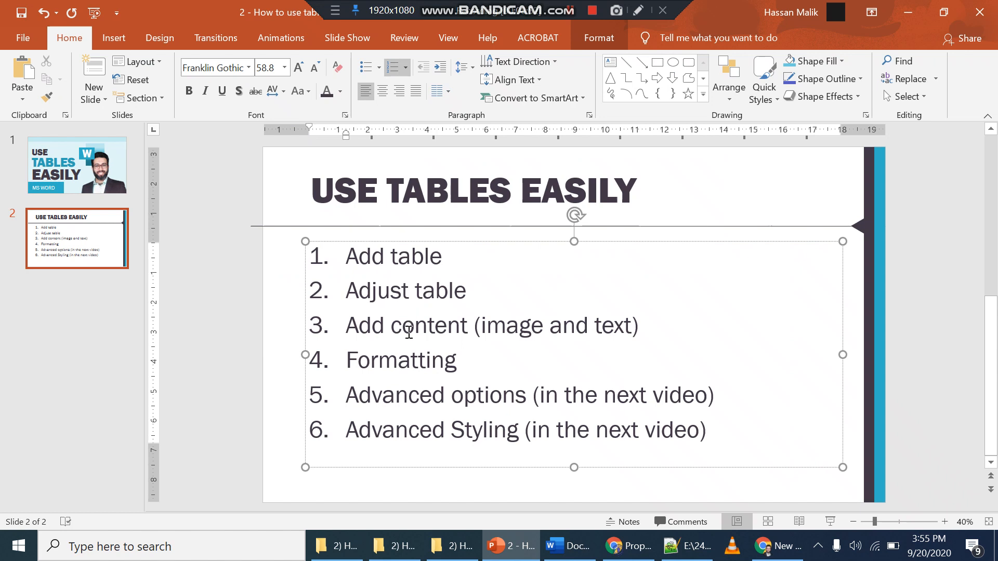
pyautogui.click(486, 326)
pyautogui.doubleClick(462, 361)
pyautogui.click(556, 396)
pyautogui.click(567, 546)
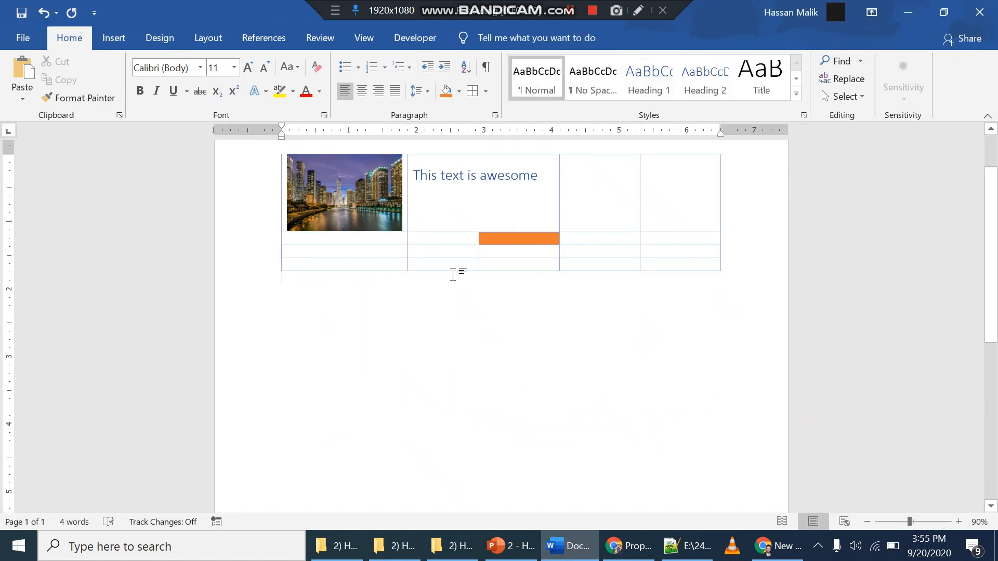